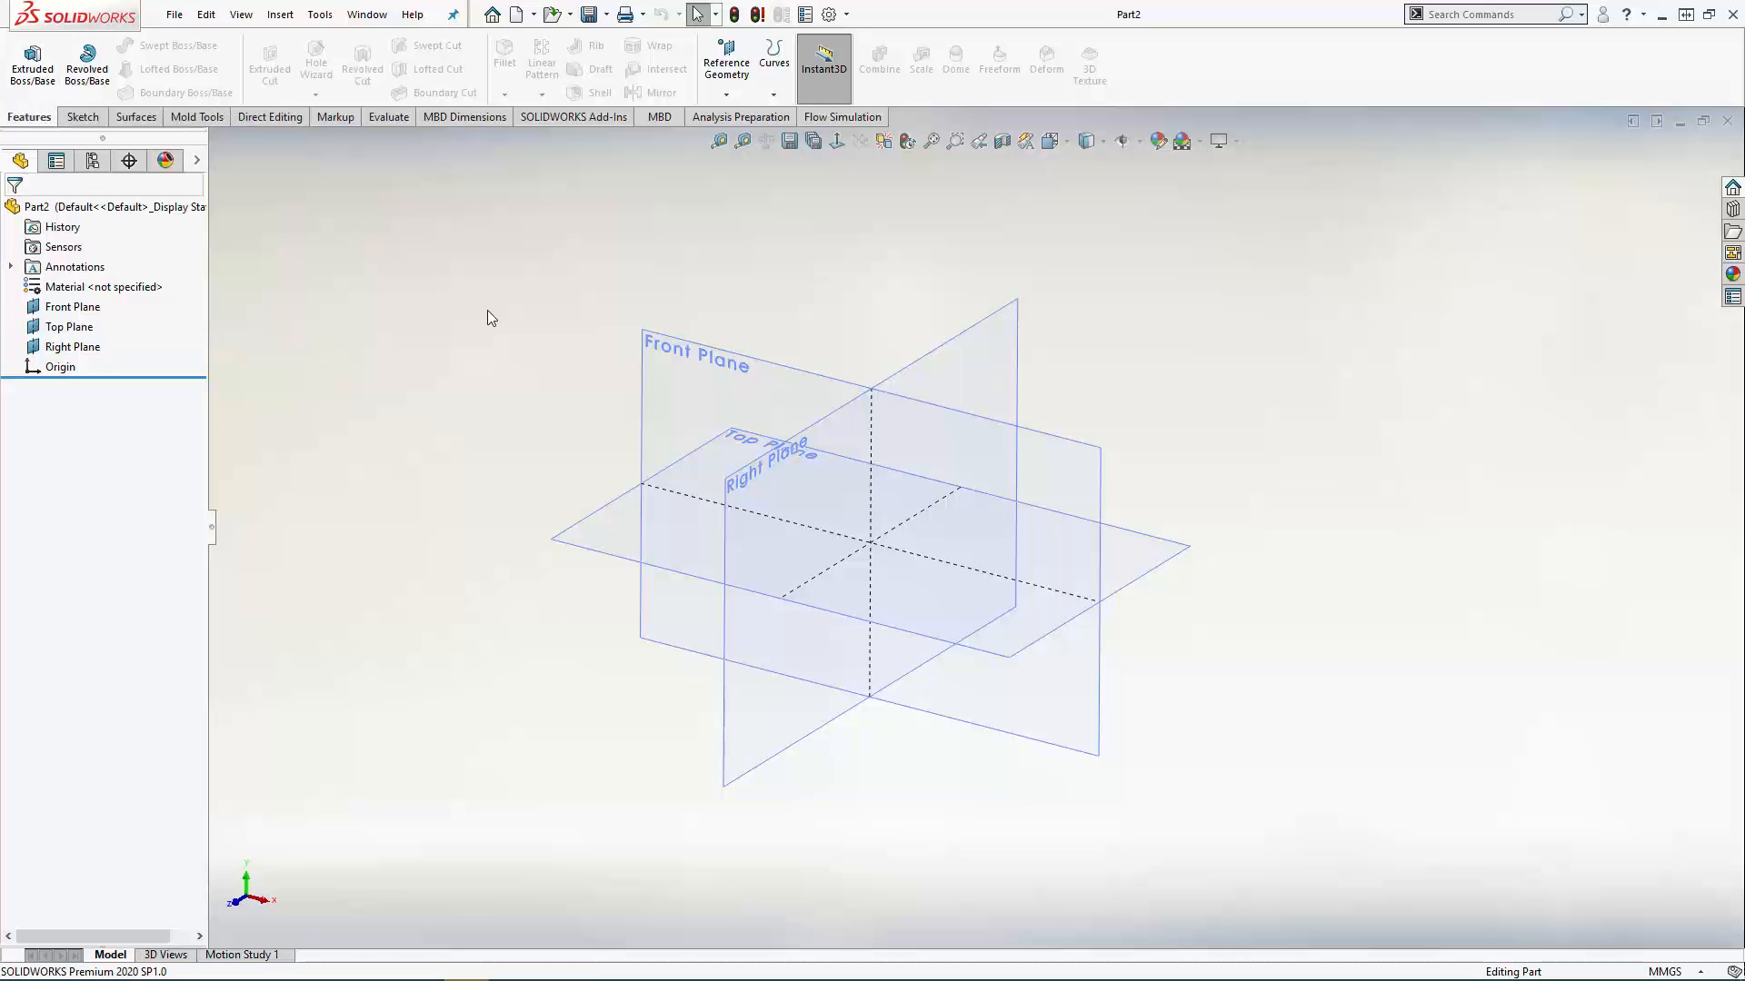
Step: Start an extruded boss on the Front Plane and sketch a corner rectangle from the origin, about 66 mm wide and 50 mm high
left_click(35, 61)
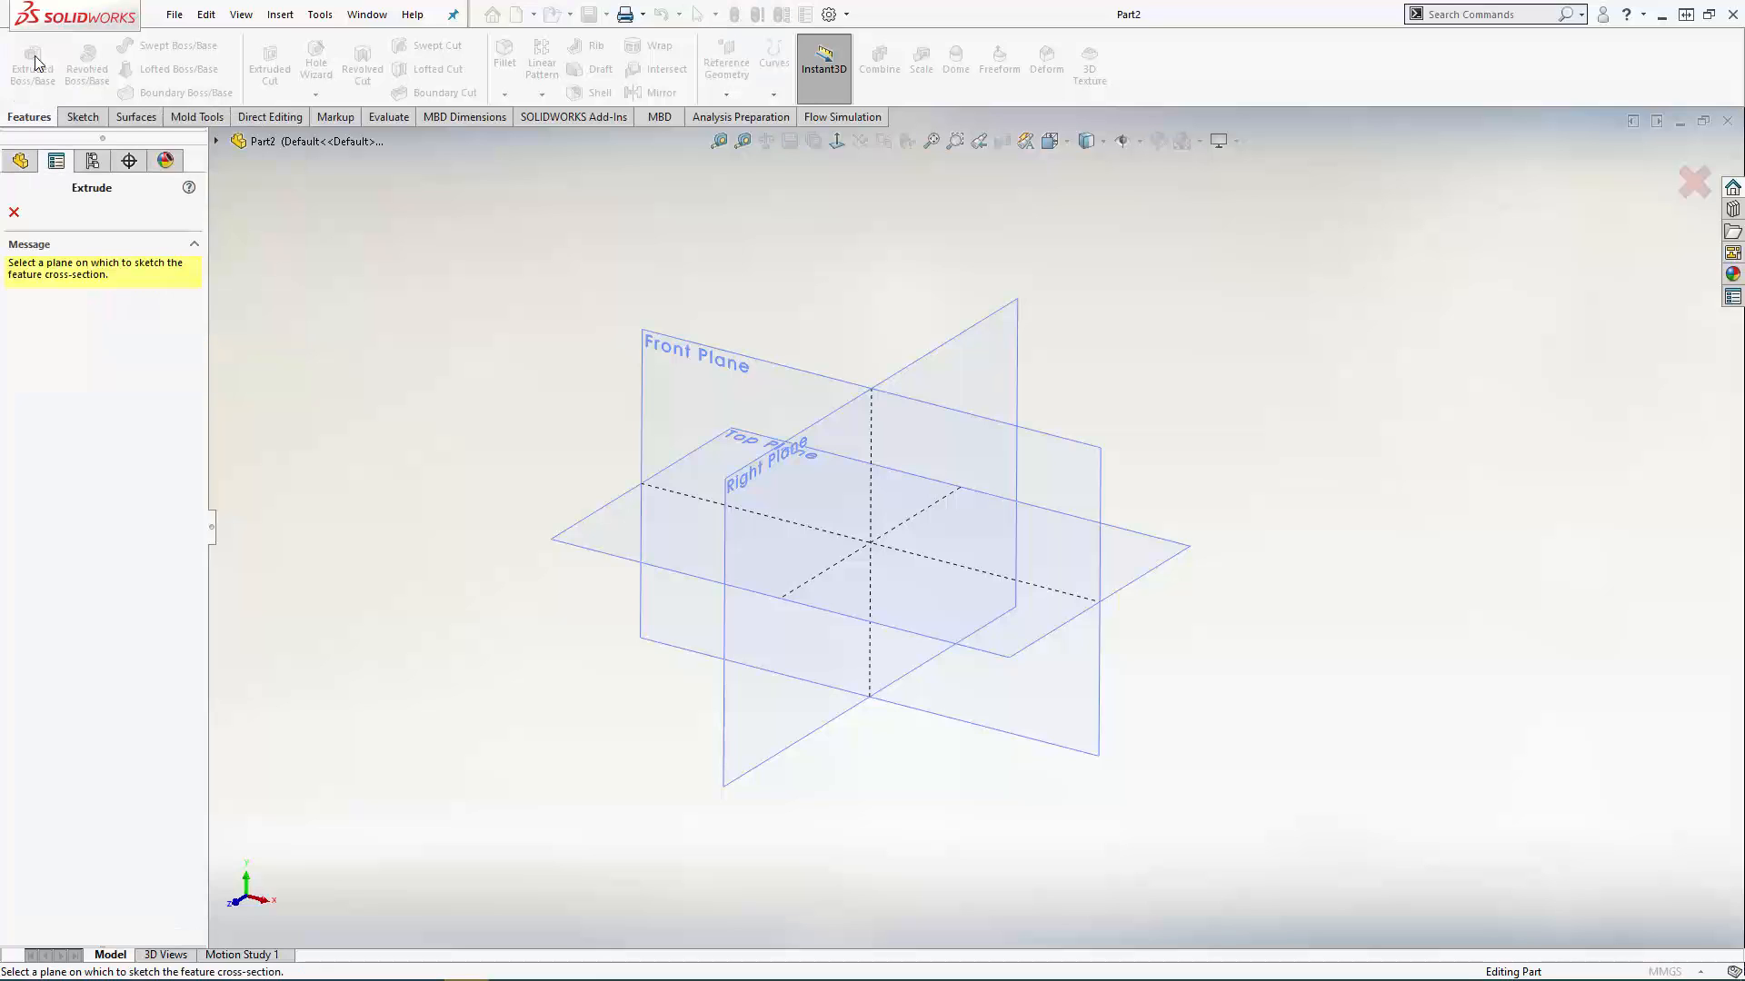
left_click(706, 355)
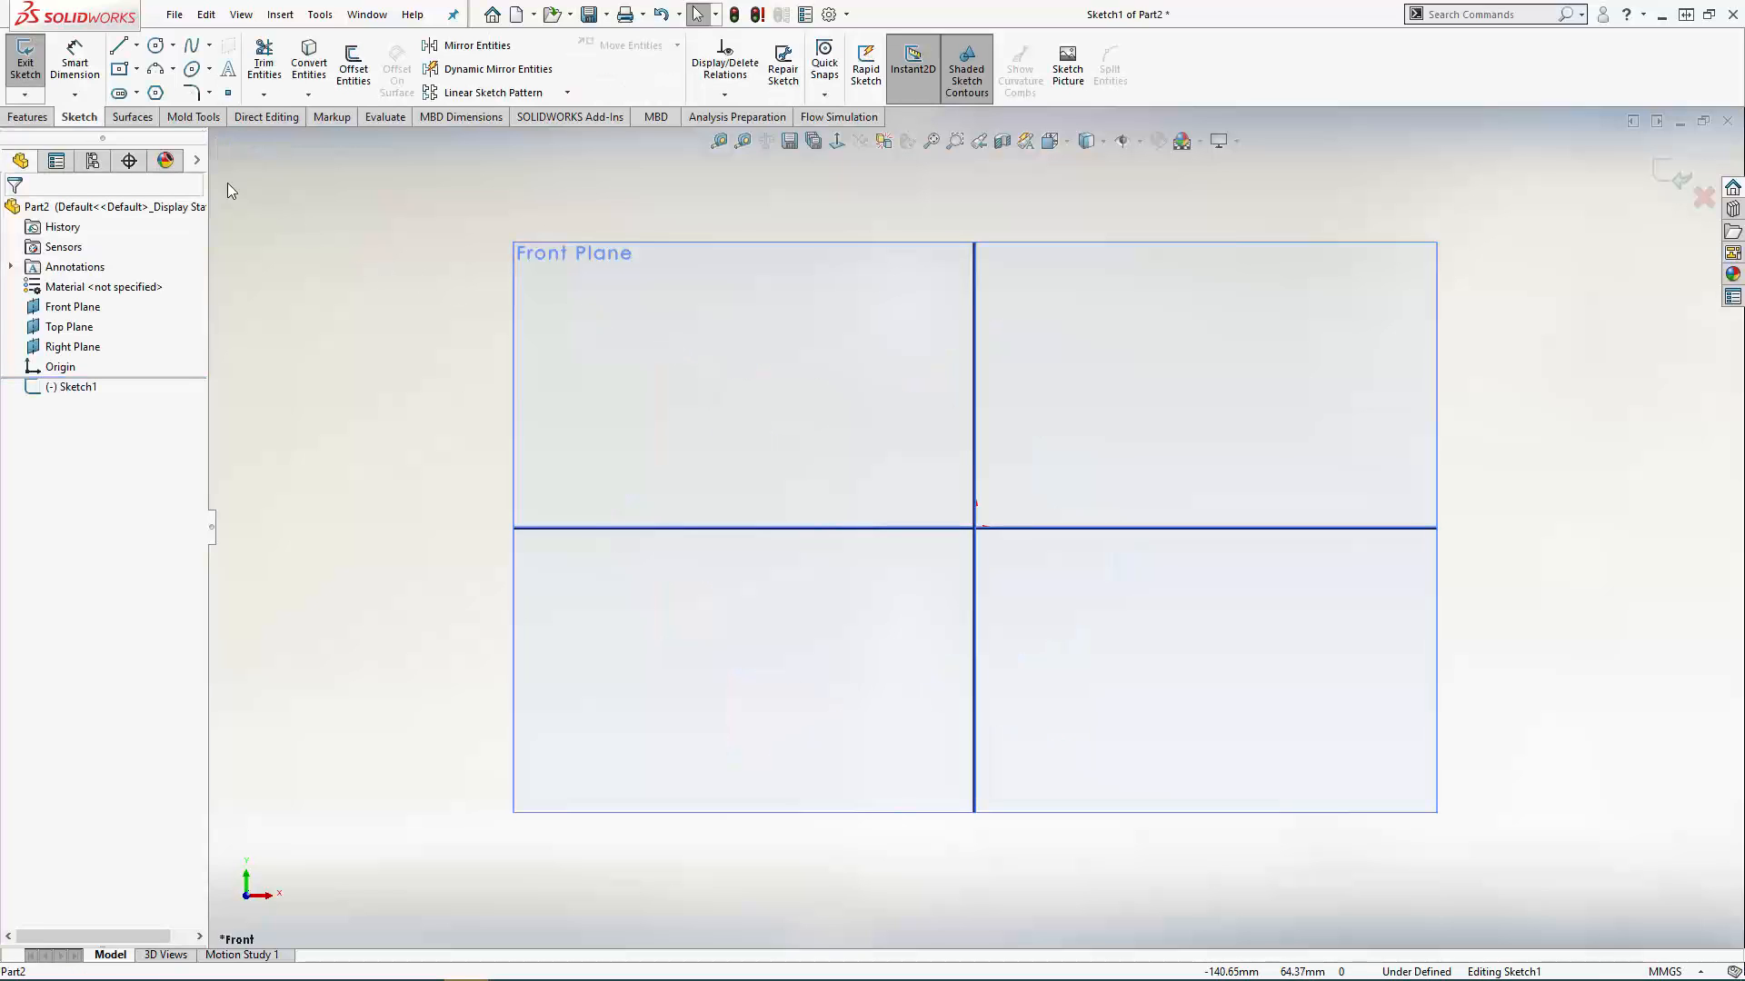
left_click(136, 69)
left_click(143, 94)
left_click(975, 528)
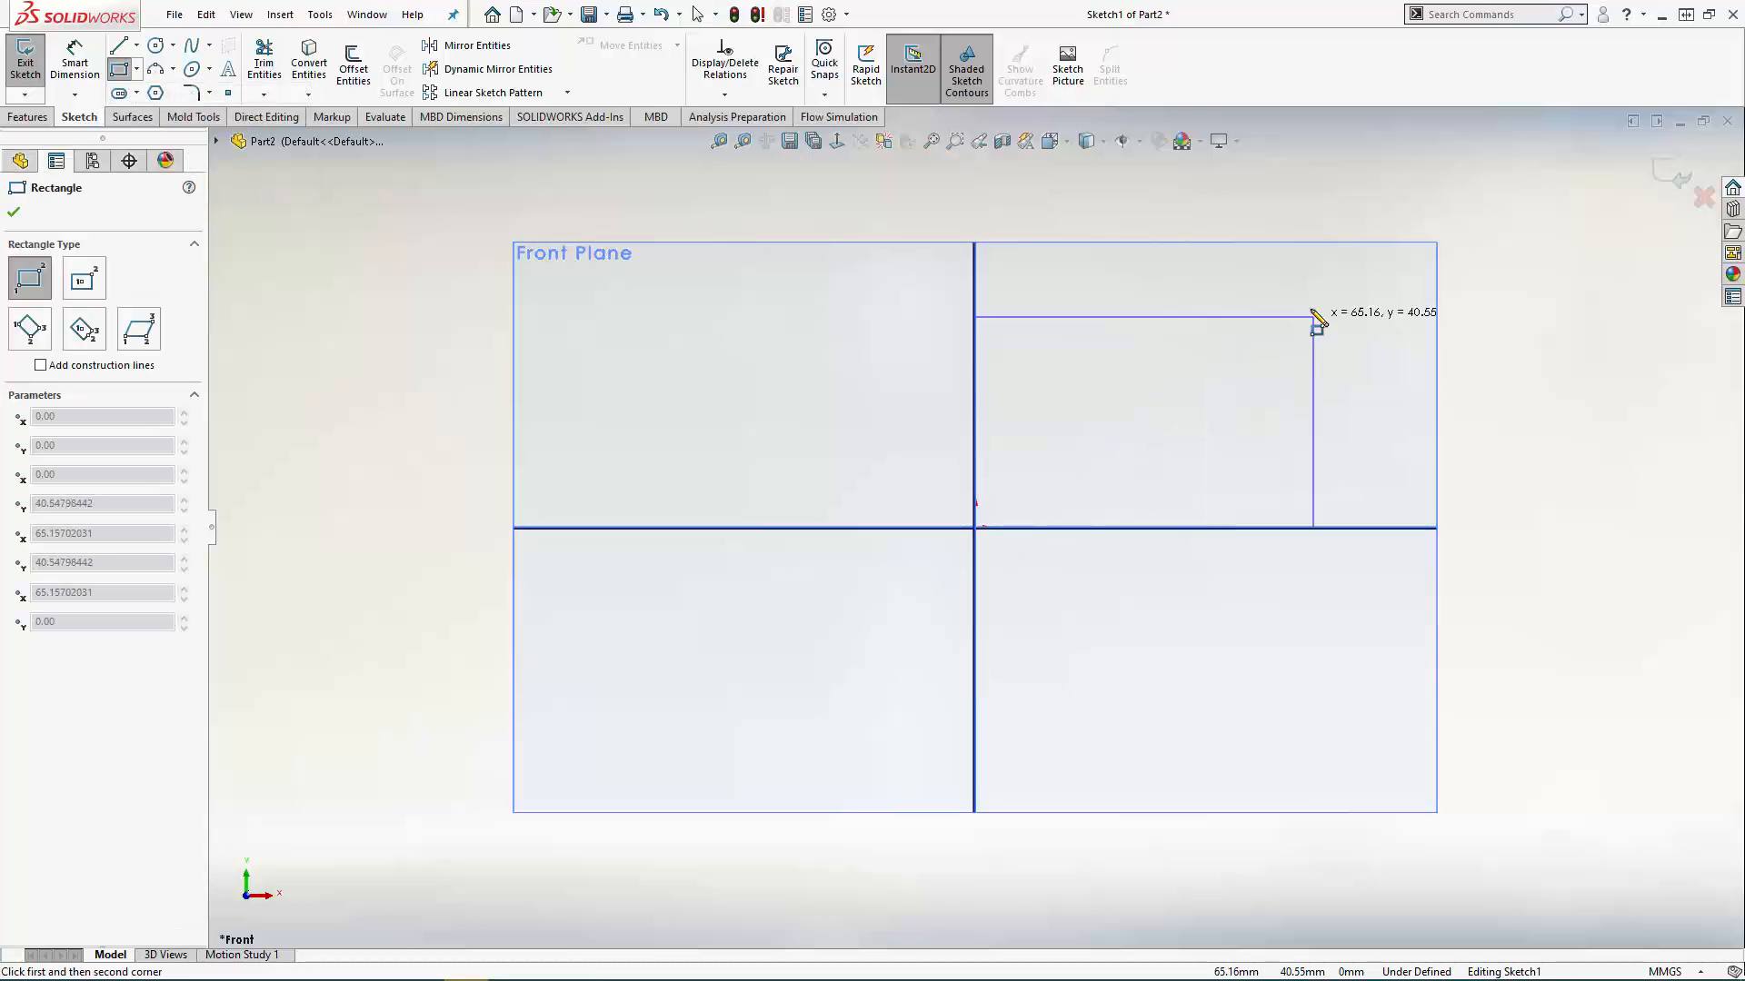
left_click(1319, 267)
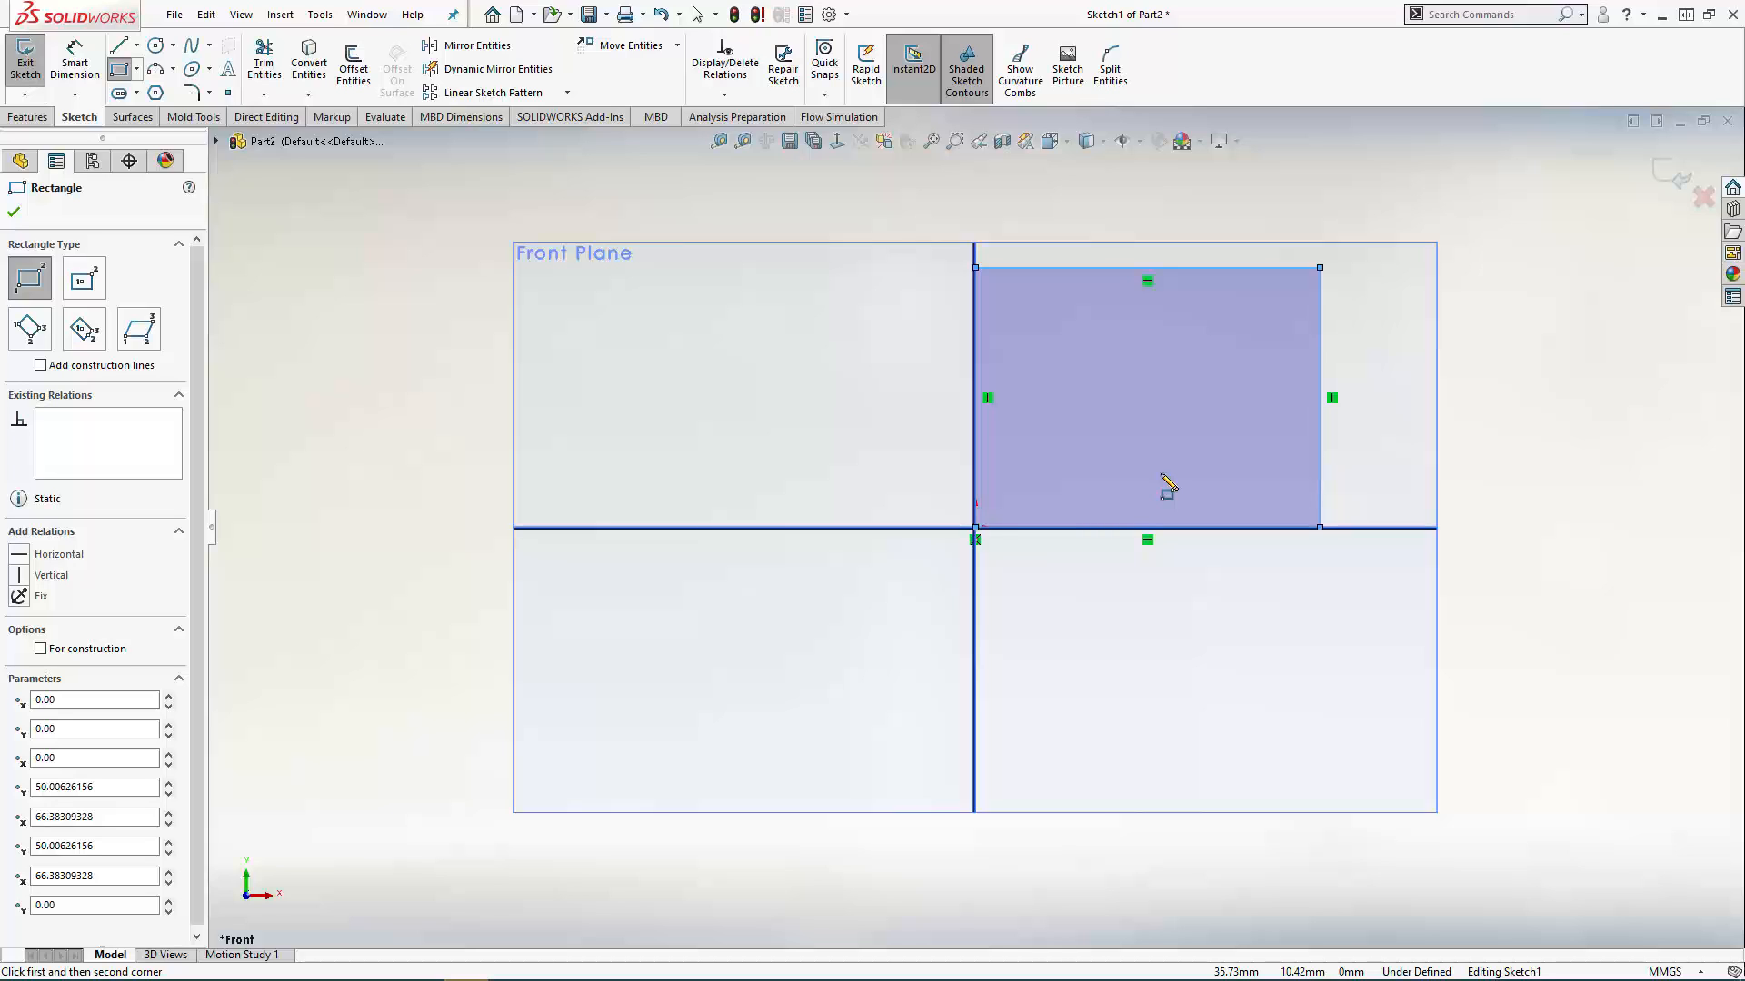
Step: Close the rectangle sketch, cancelling the boss extrusion so that only the sketch is kept
left_click(1674, 179)
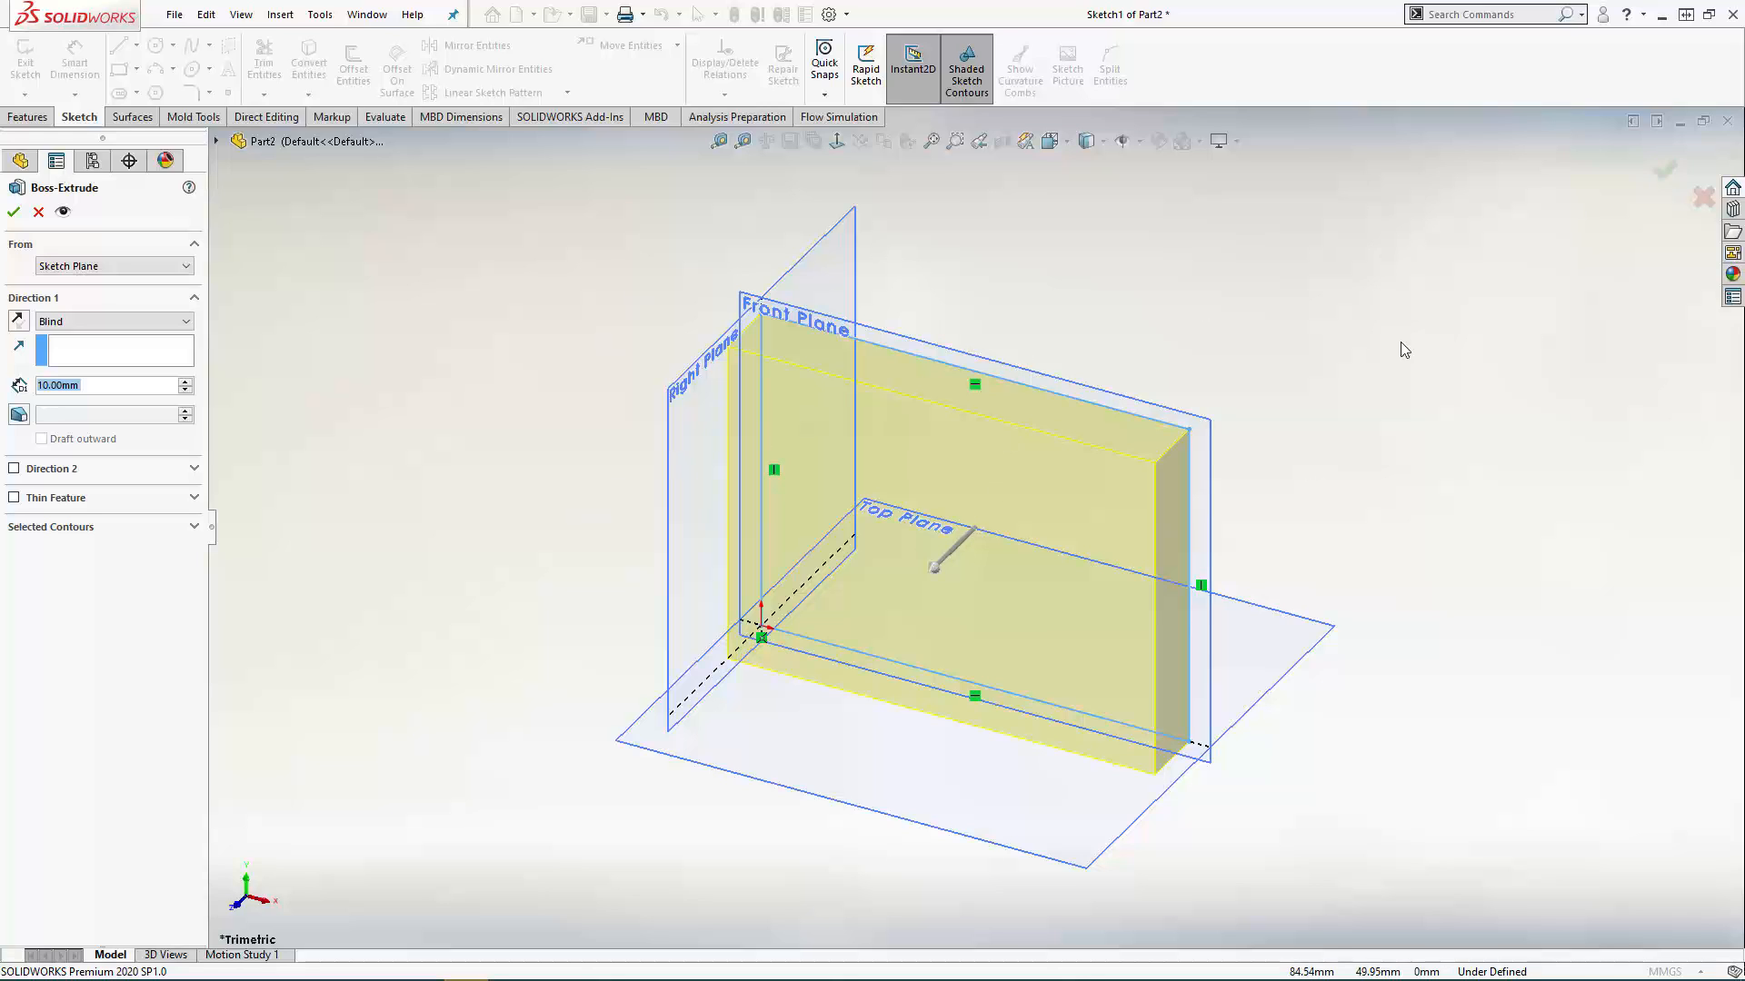
left_click(1701, 198)
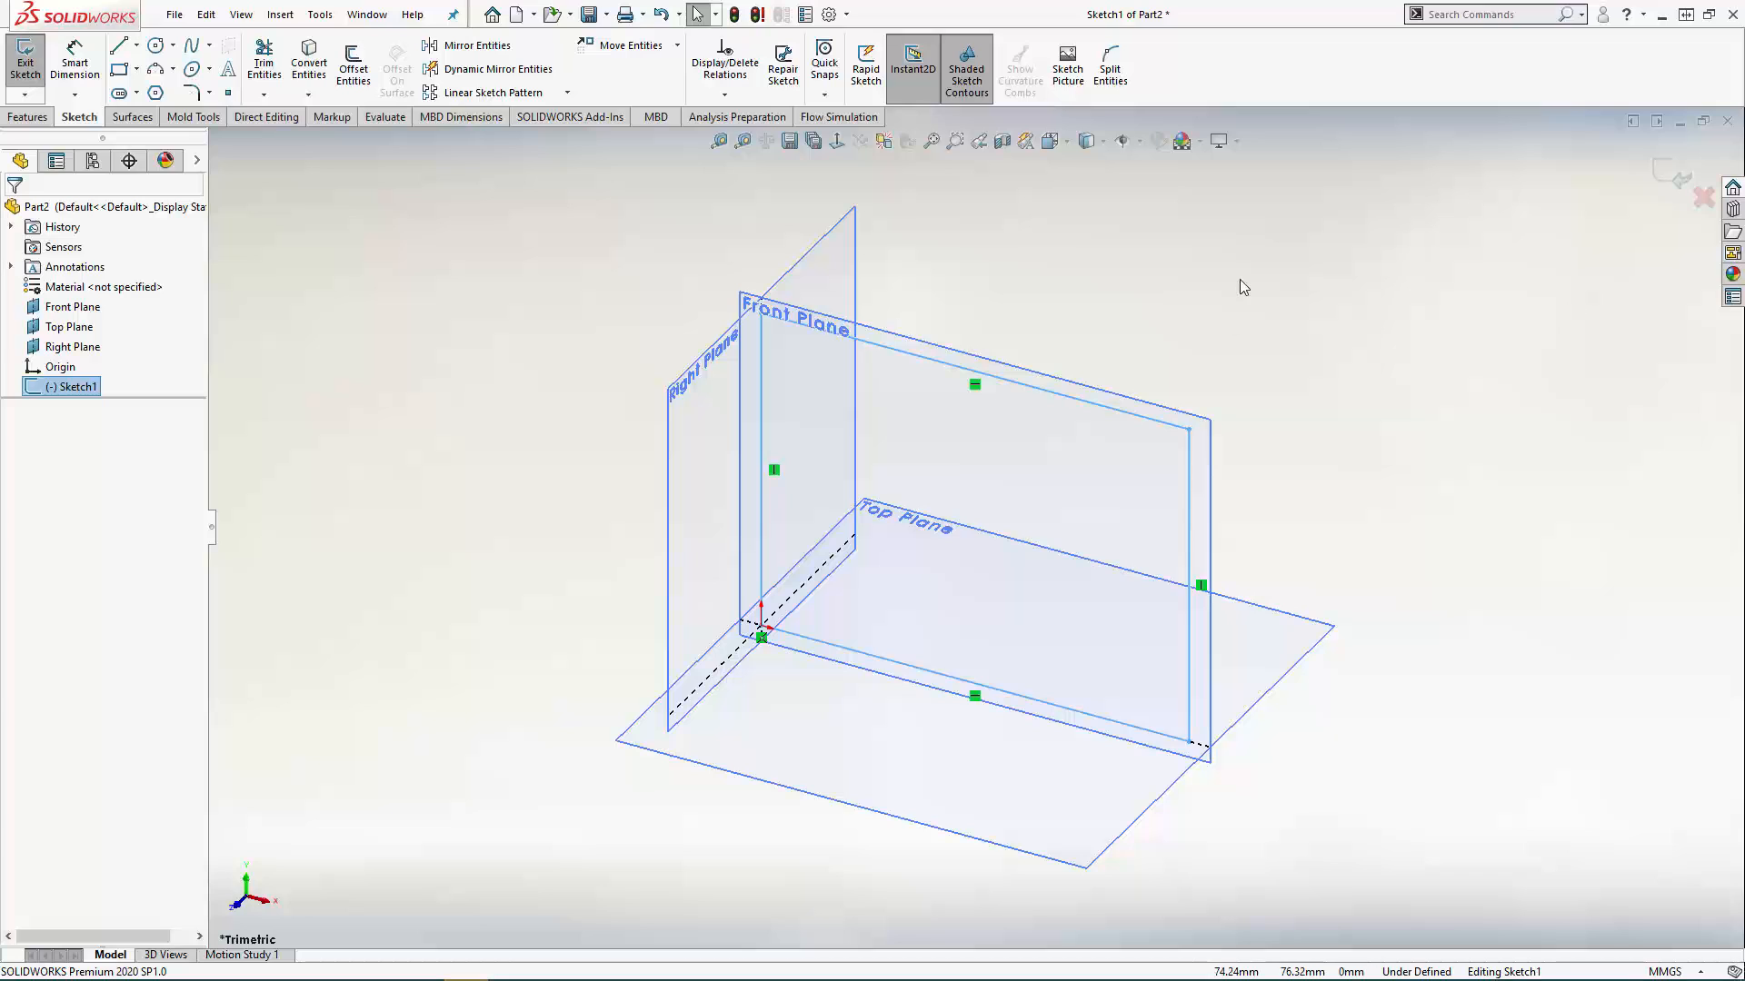
left_click(1660, 172)
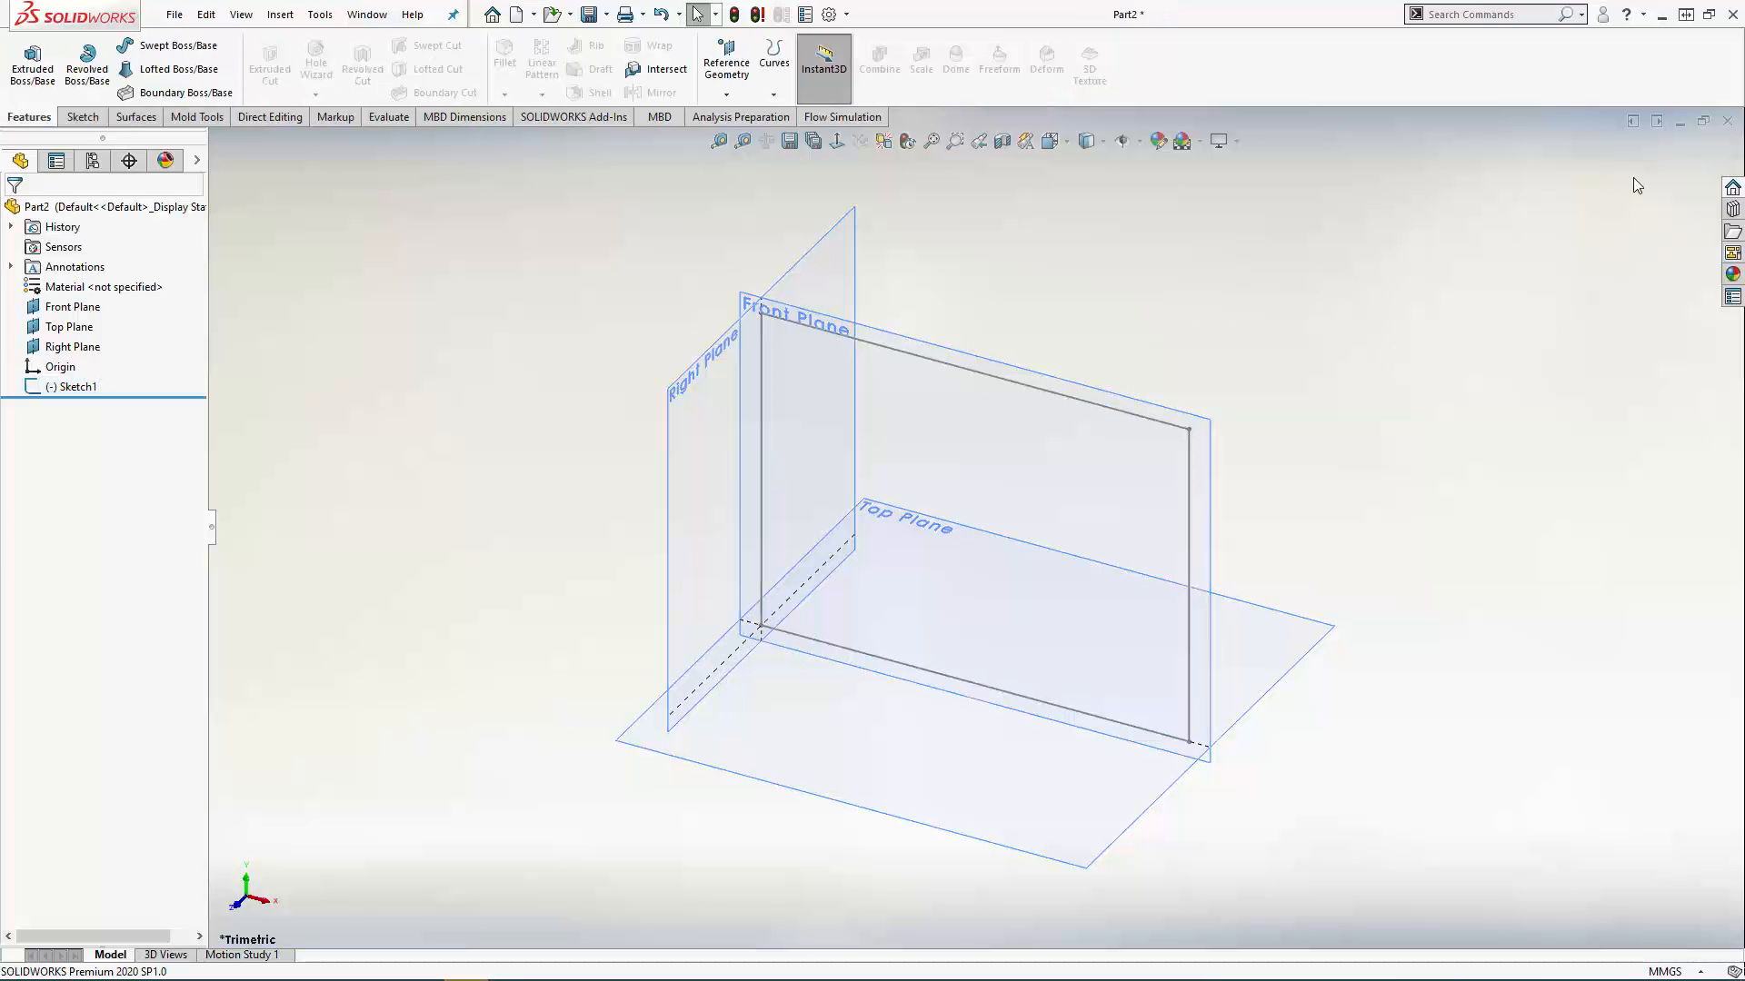
mouse_move(1272, 377)
middle_mouse_down()
mouse_move(1339, 323)
mouse_move(1254, 280)
mouse_move(1196, 357)
middle_mouse_up()
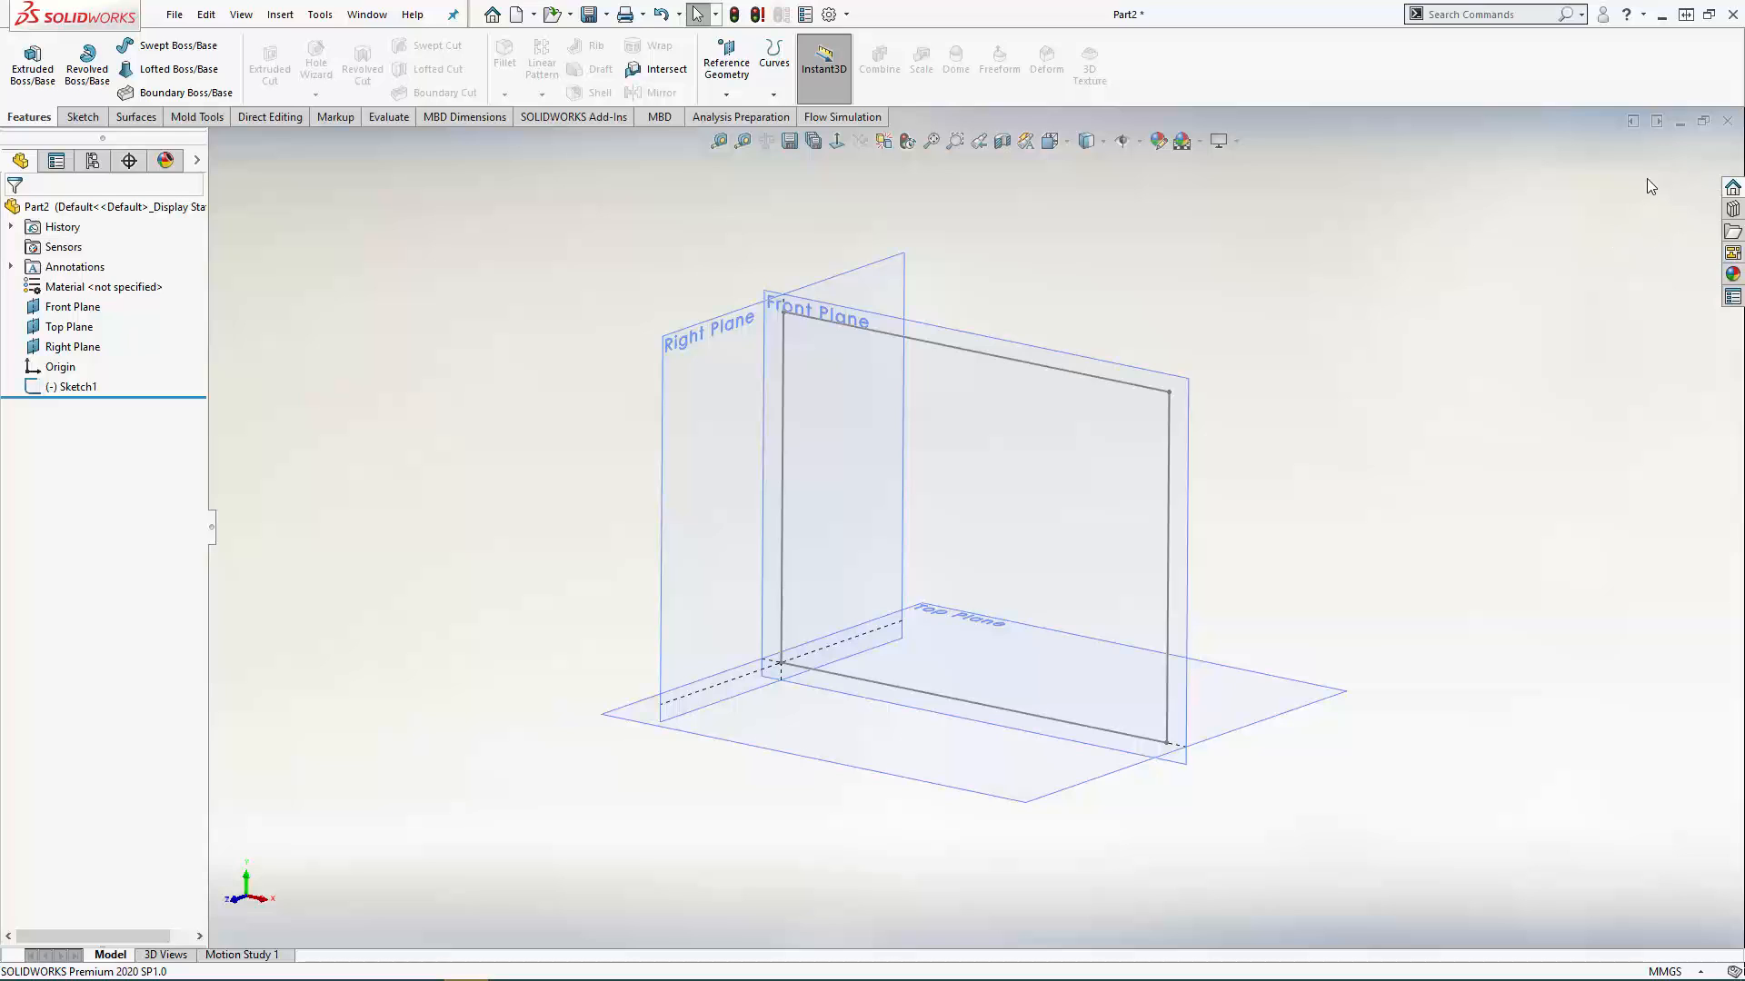
left_click(50, 388)
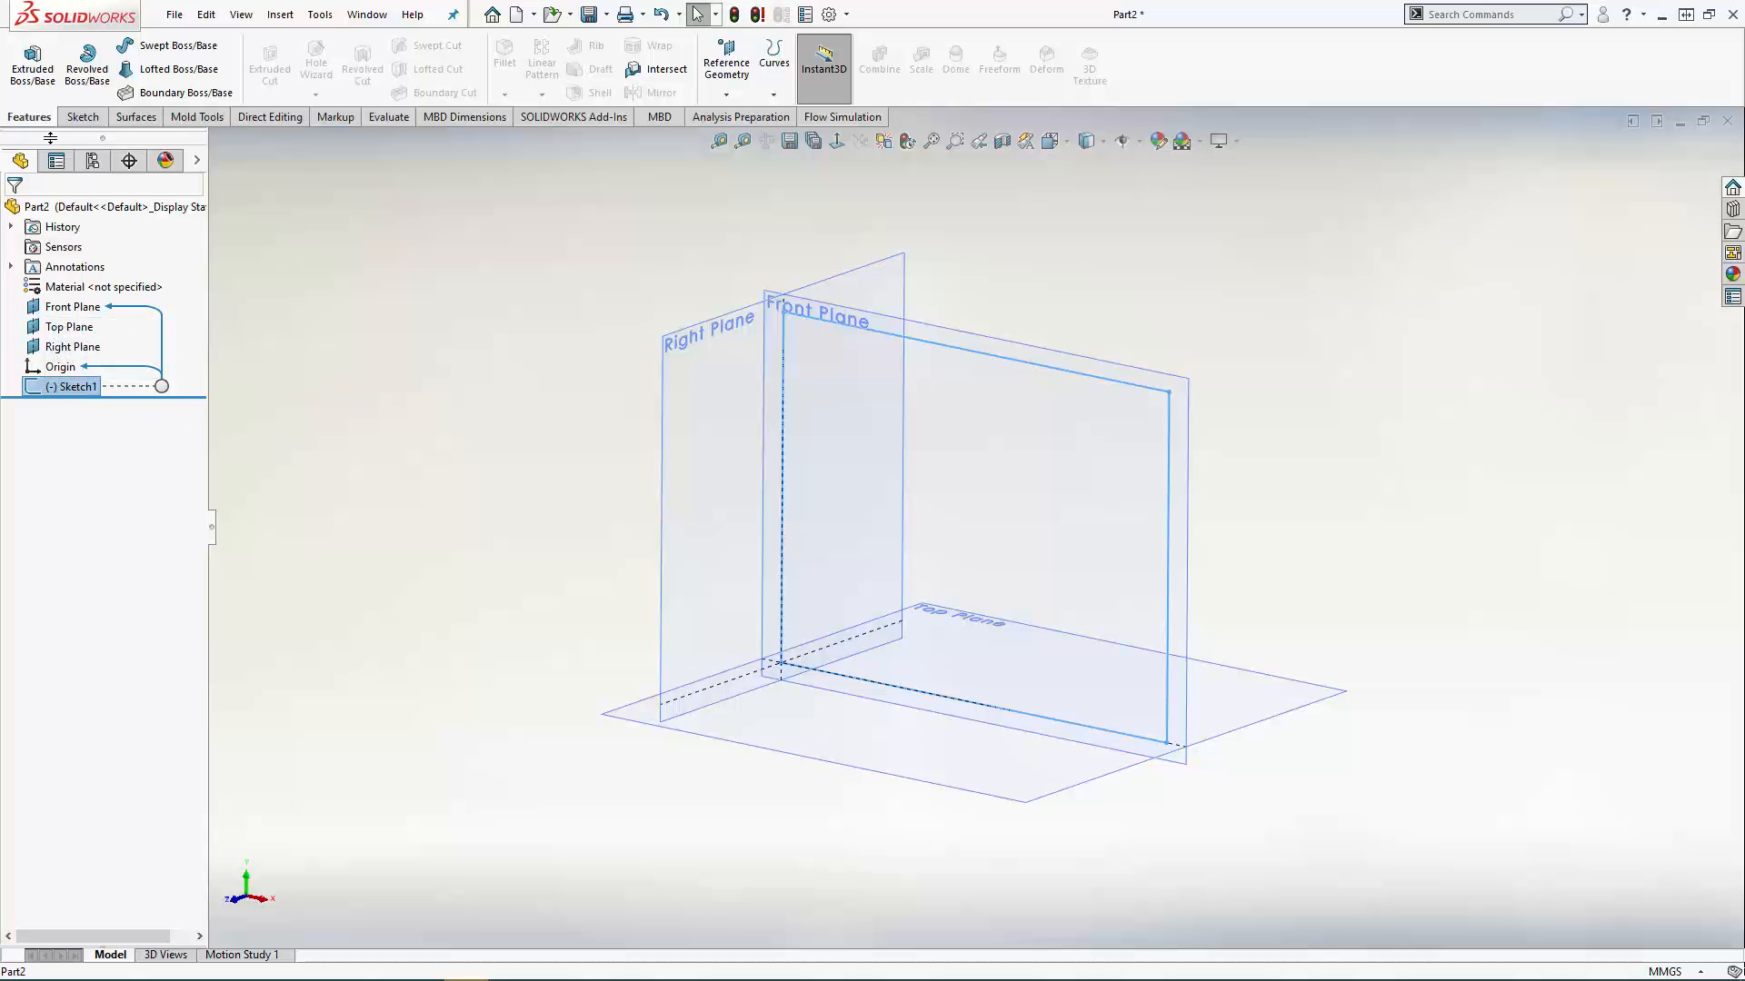
left_click(369, 321)
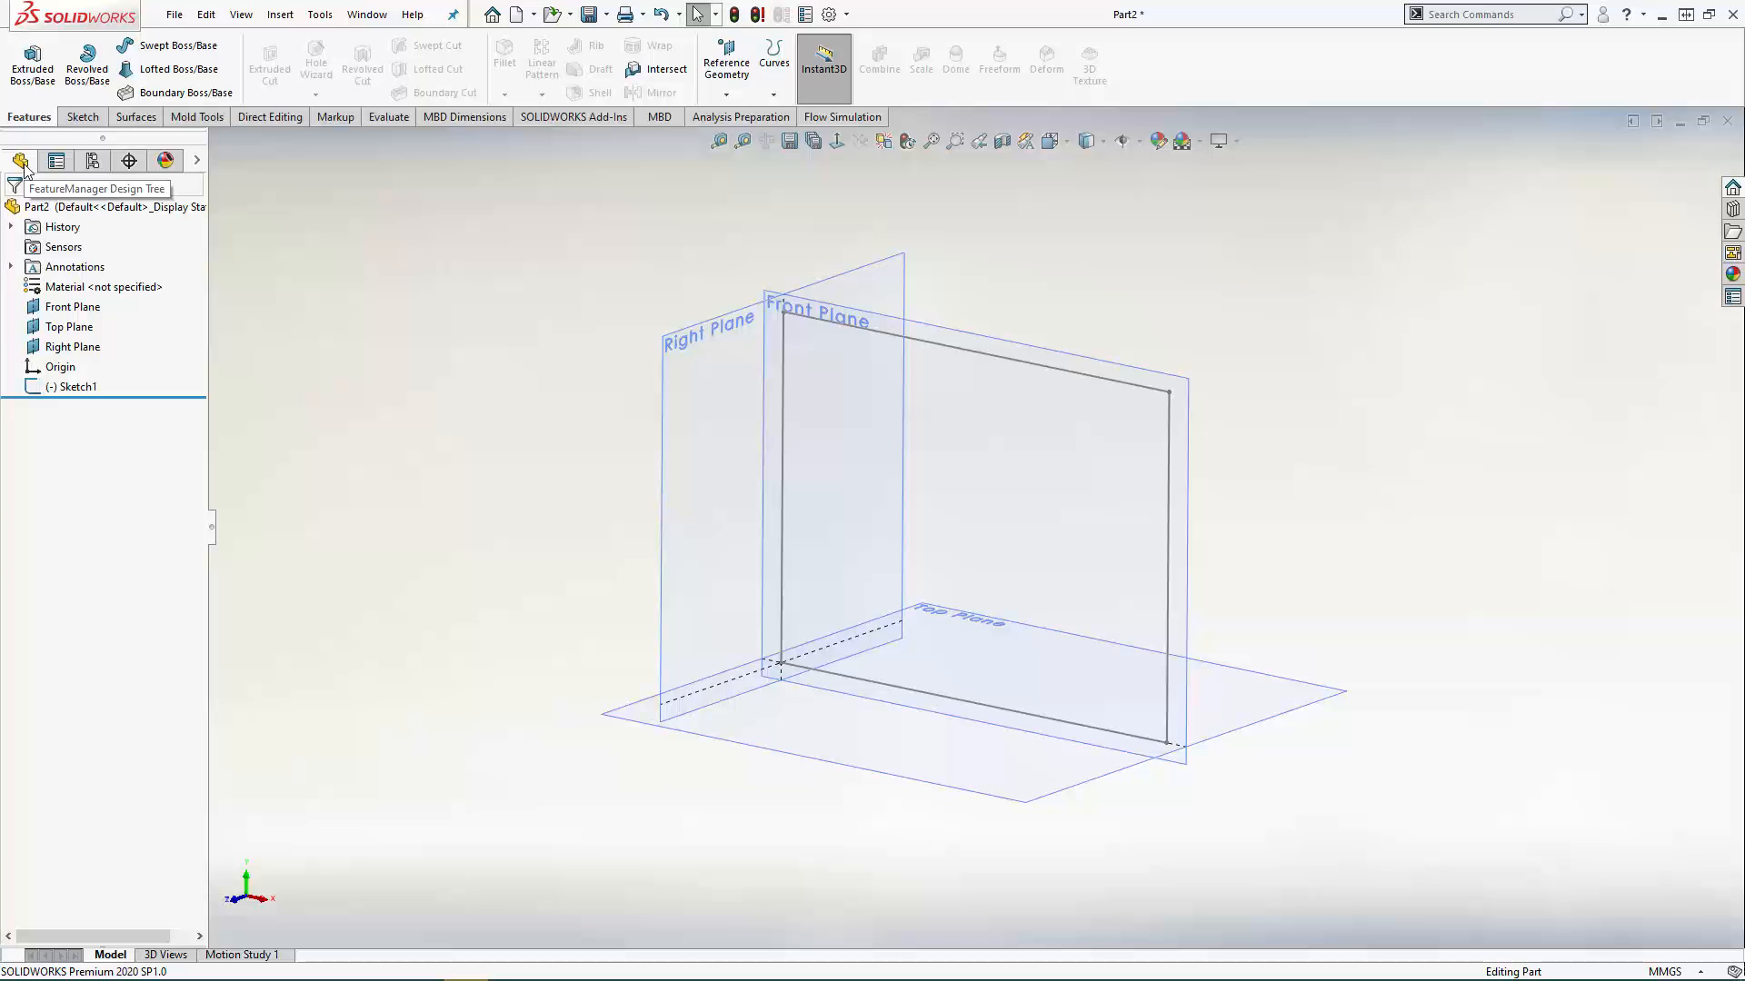
mouse_move(49, 391)
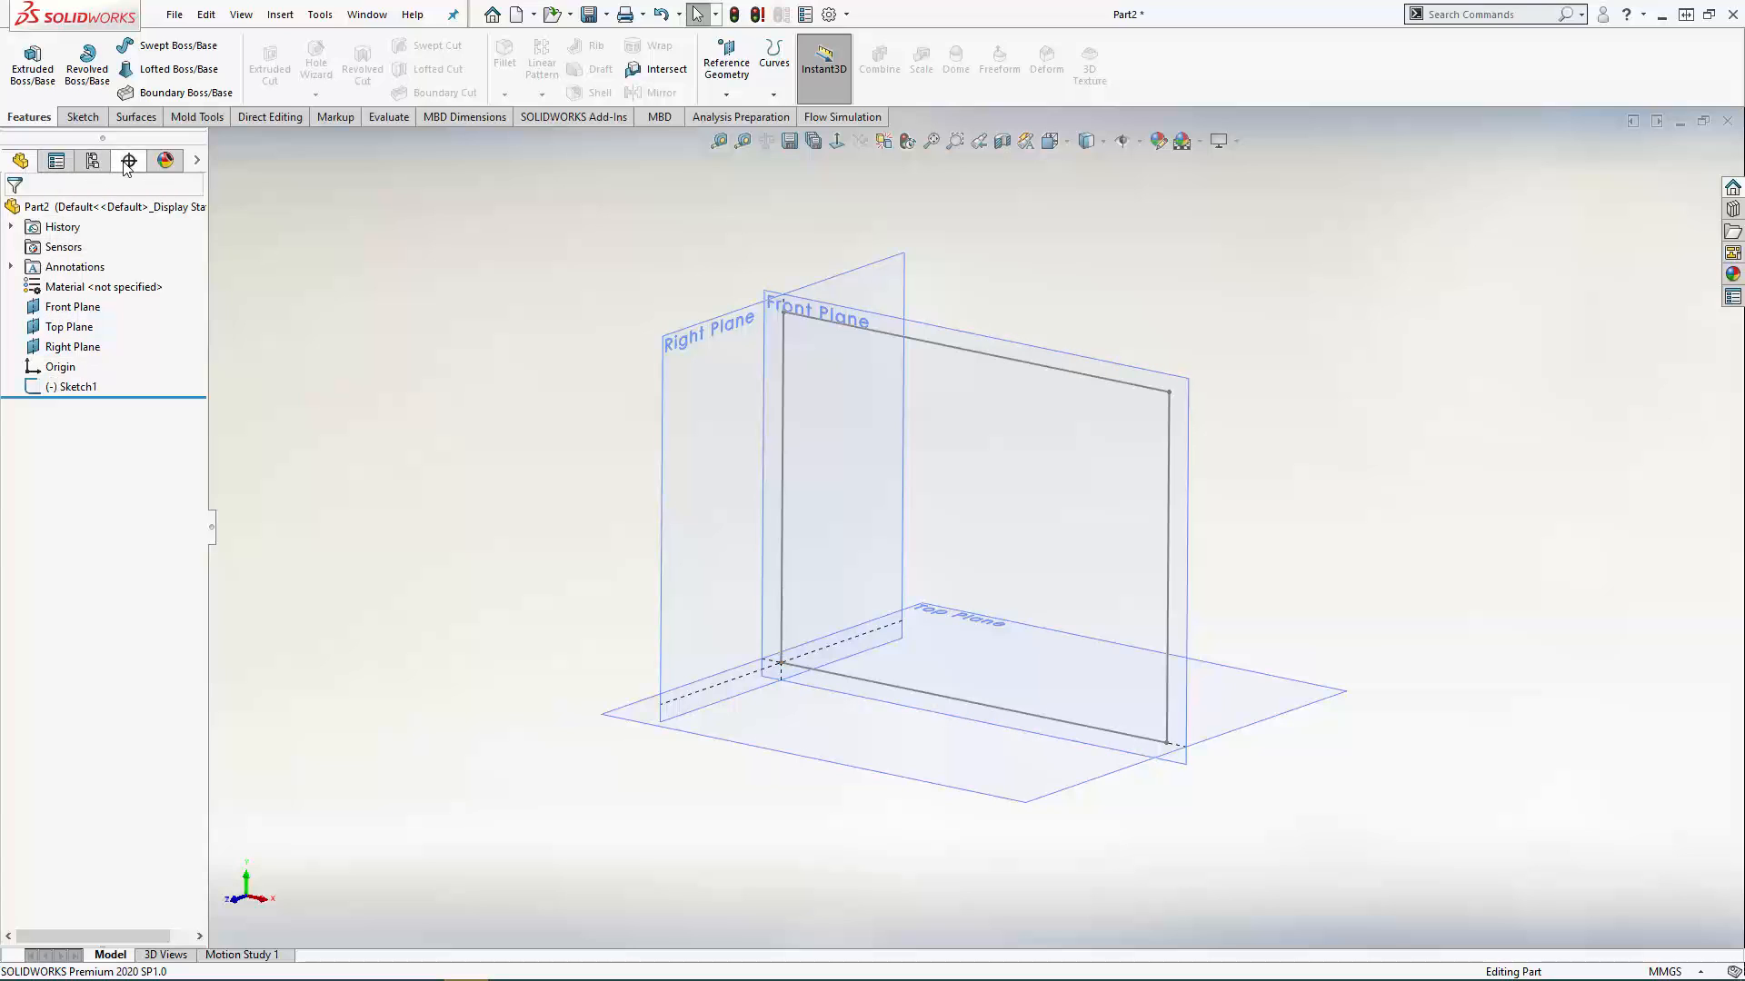
left_click(56, 162)
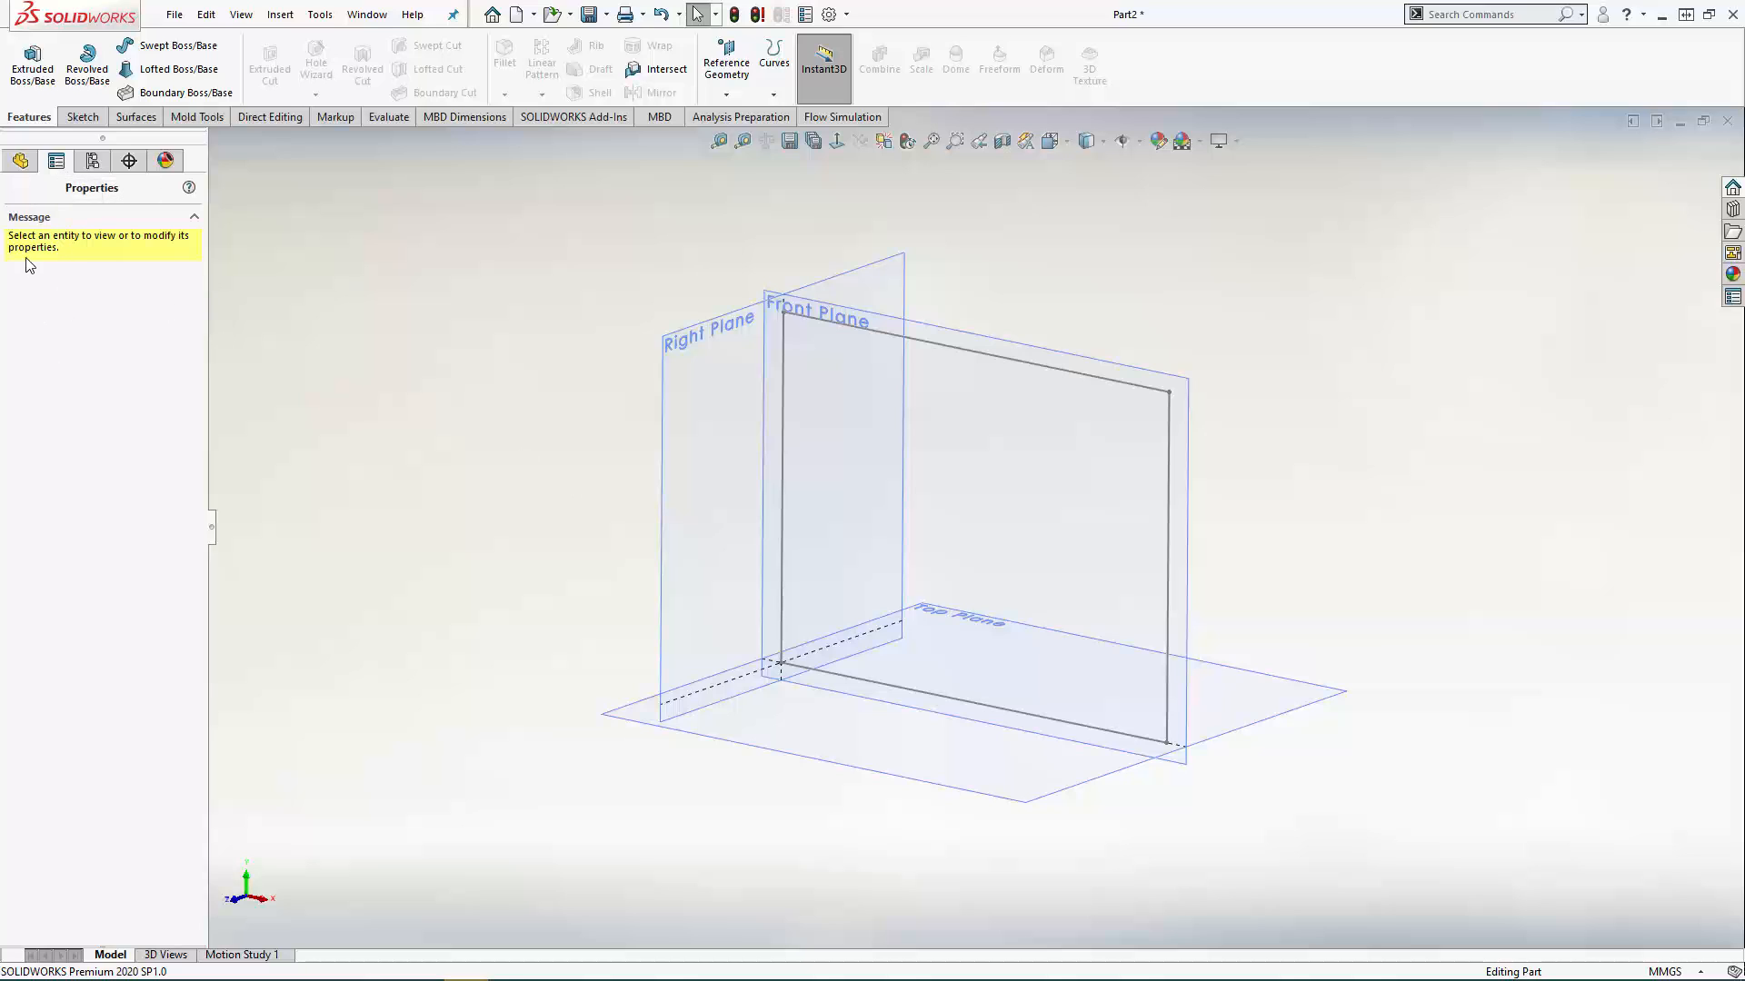
left_click(18, 163)
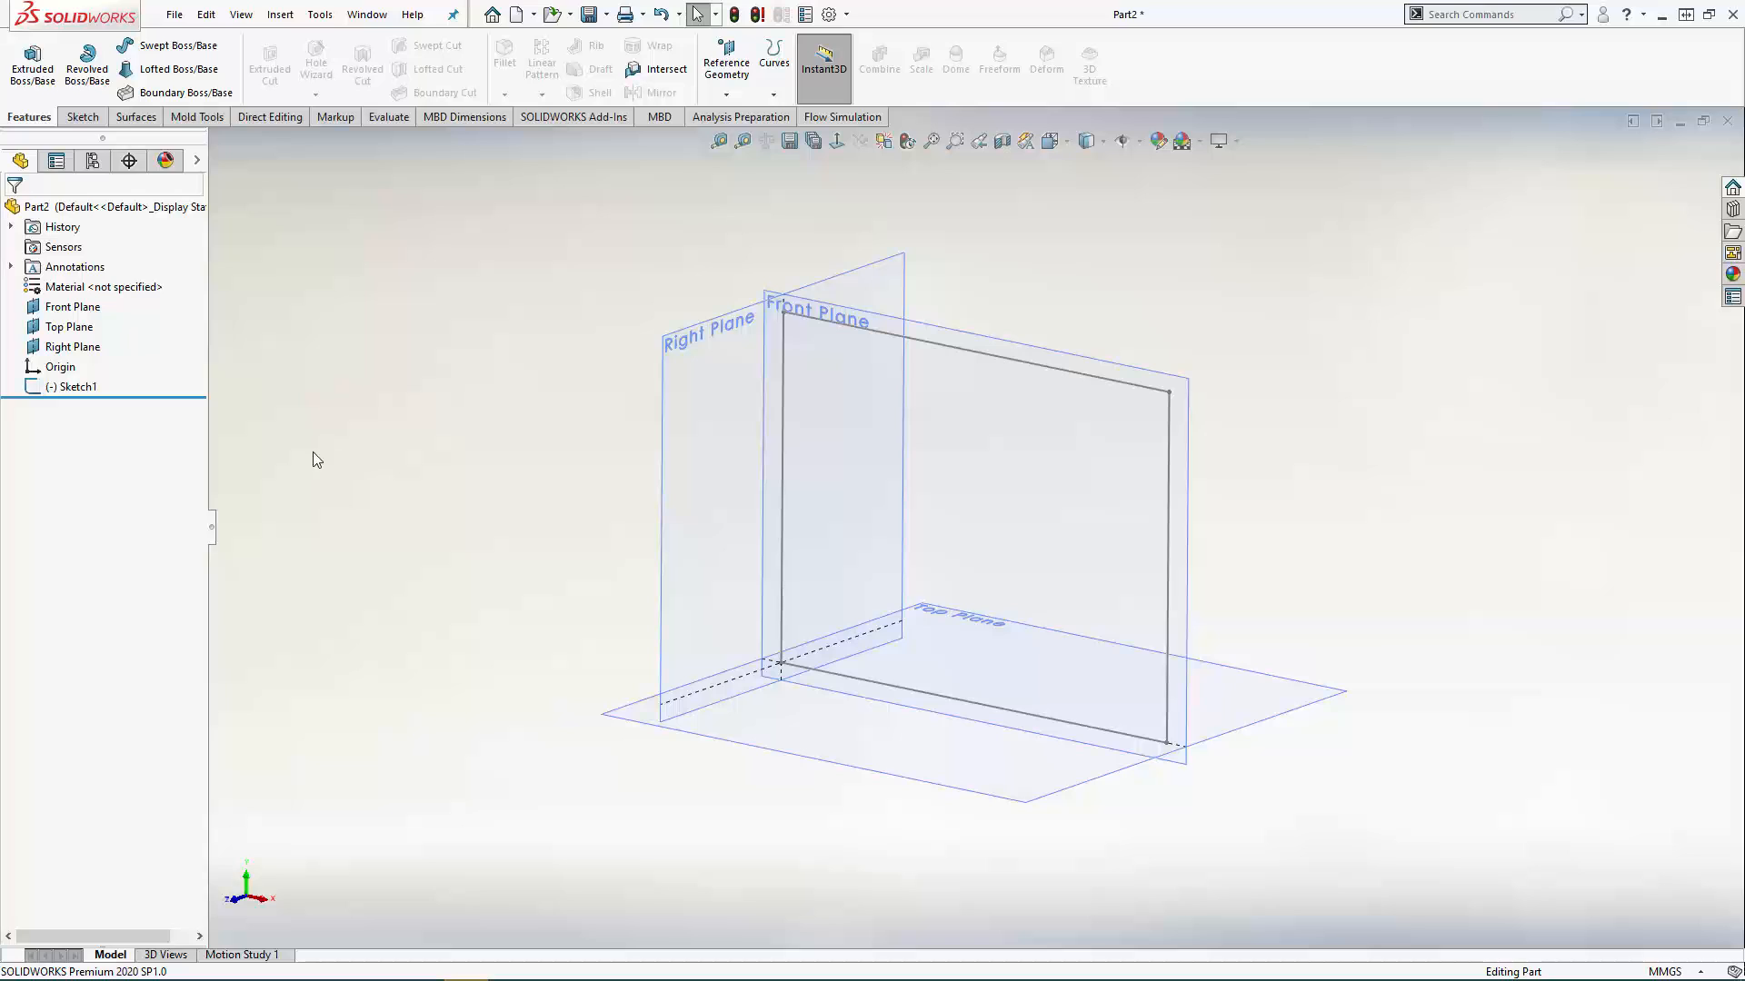
Step: Begin a Blind boss extrusion of the rectangle sketch and set its depth to 30 mm
left_click(46, 388)
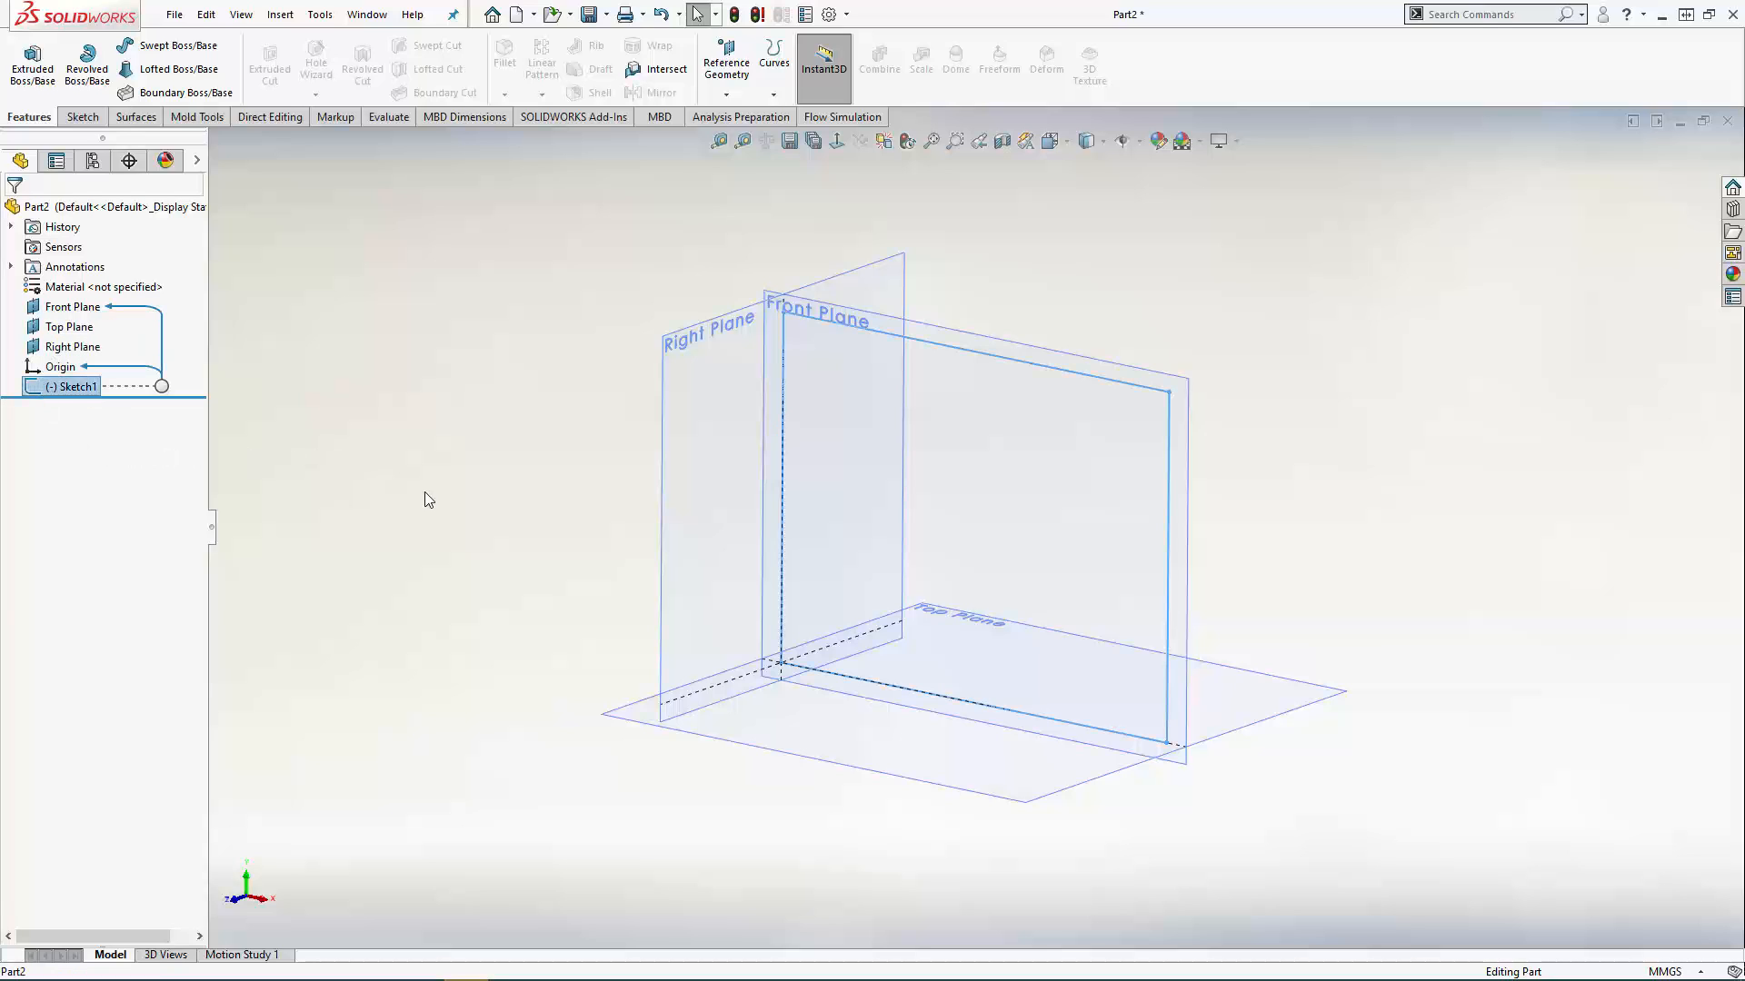
left_click(40, 73)
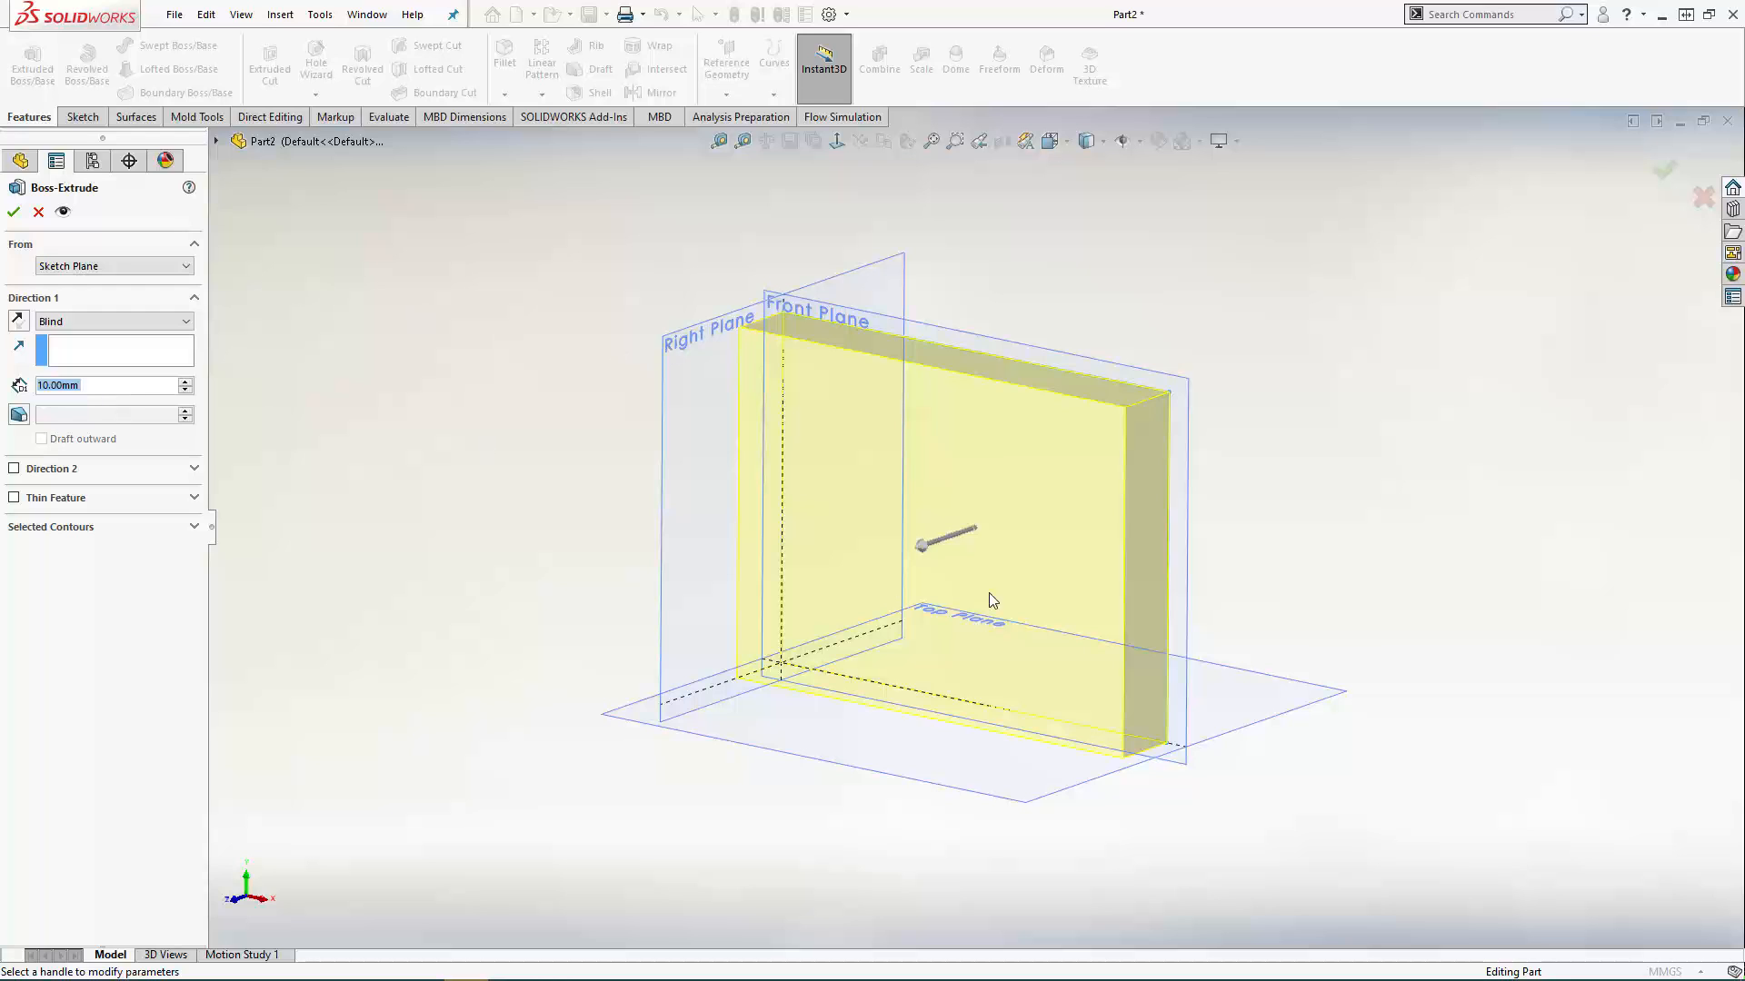
left_click_drag(923, 554, 840, 616)
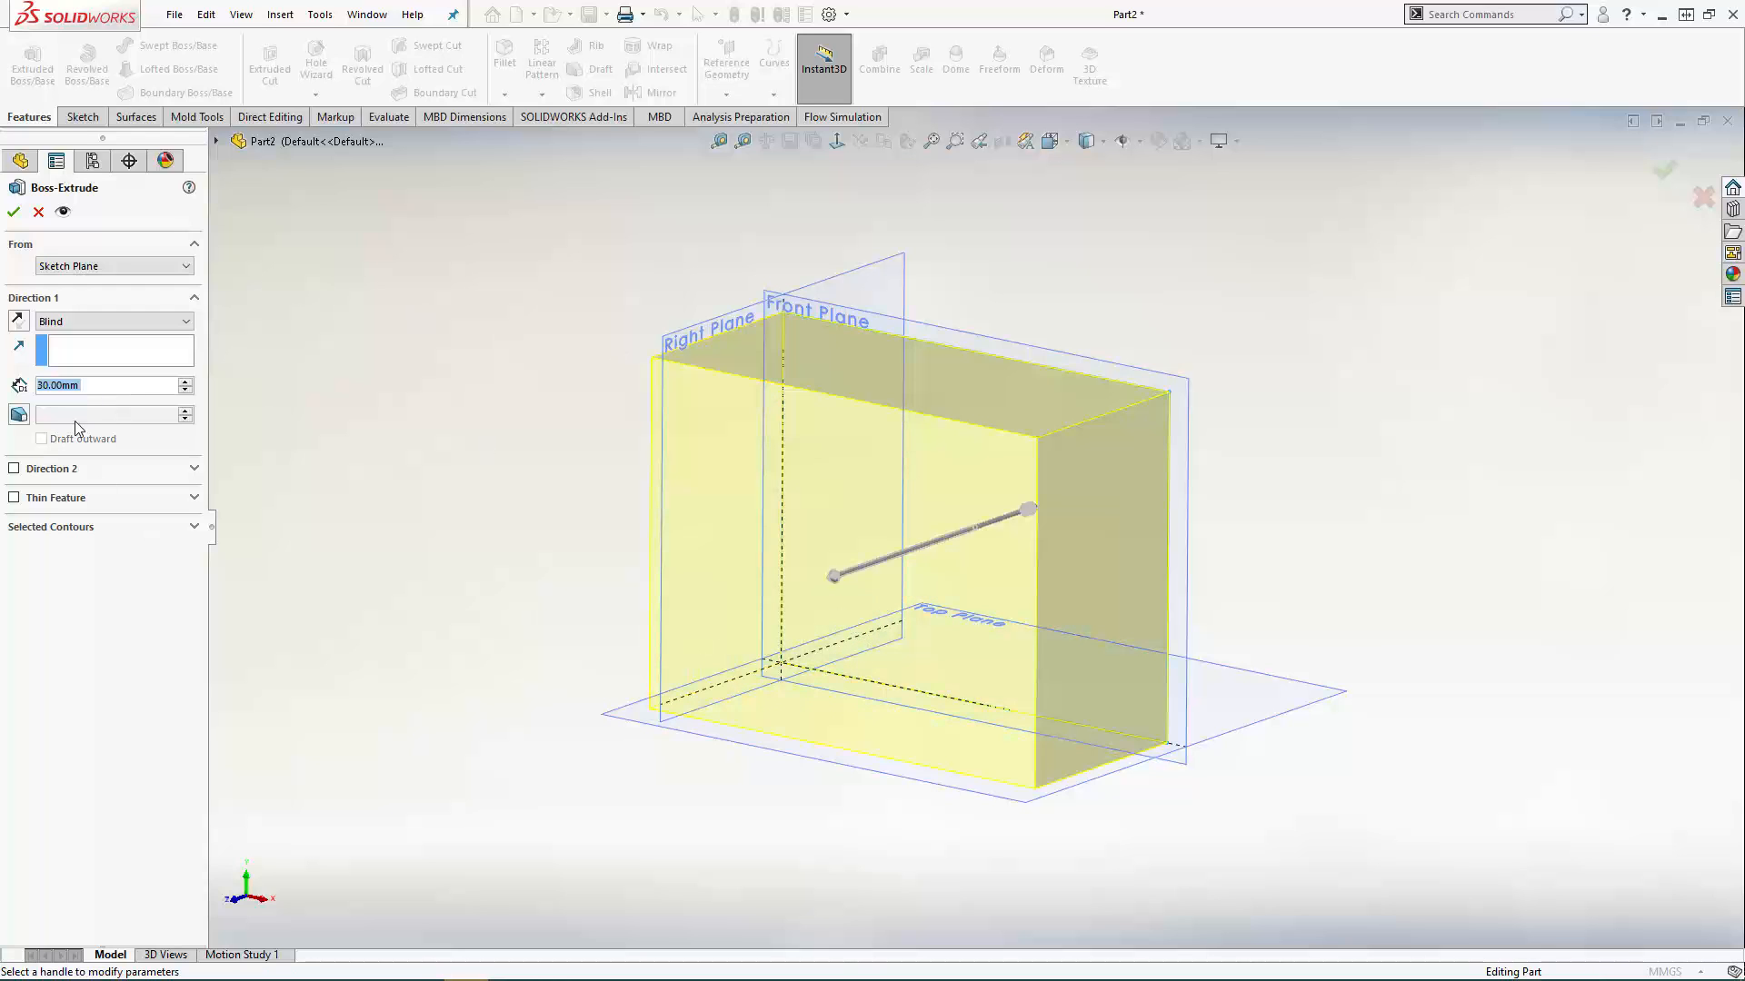
Step: Try the reversed direction and the Mid Plane end condition for the extrusion, and return to Blind
left_click(17, 321)
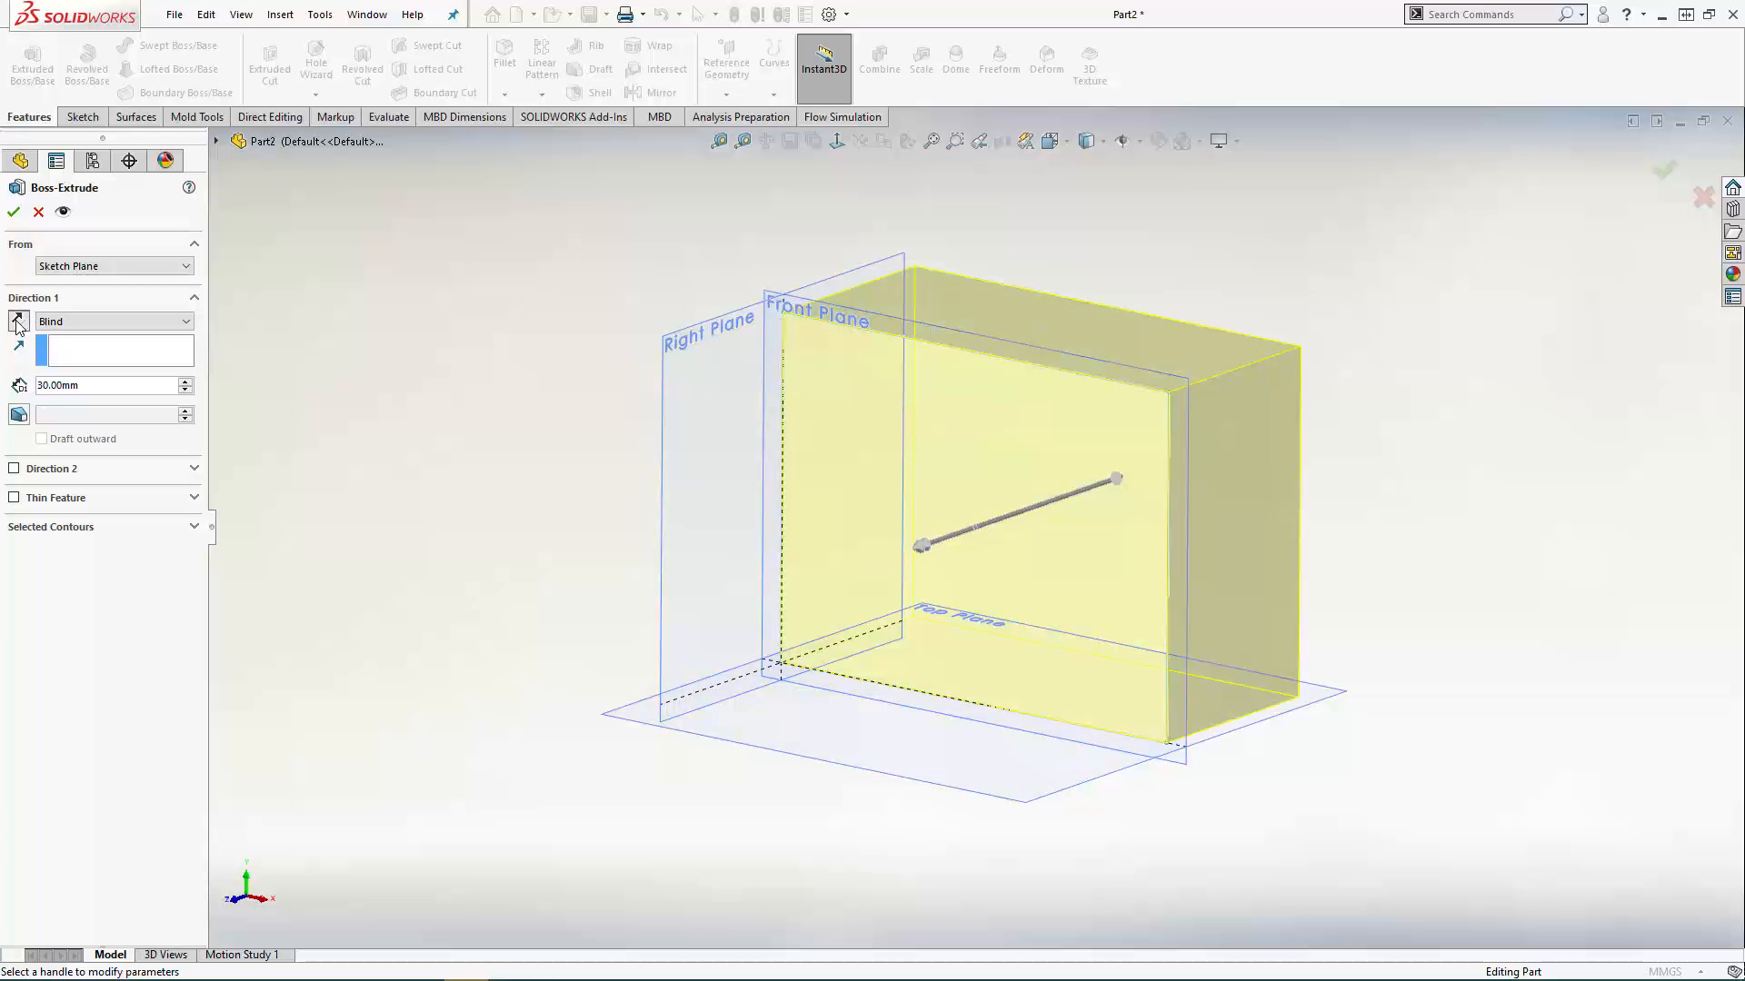
left_click(109, 321)
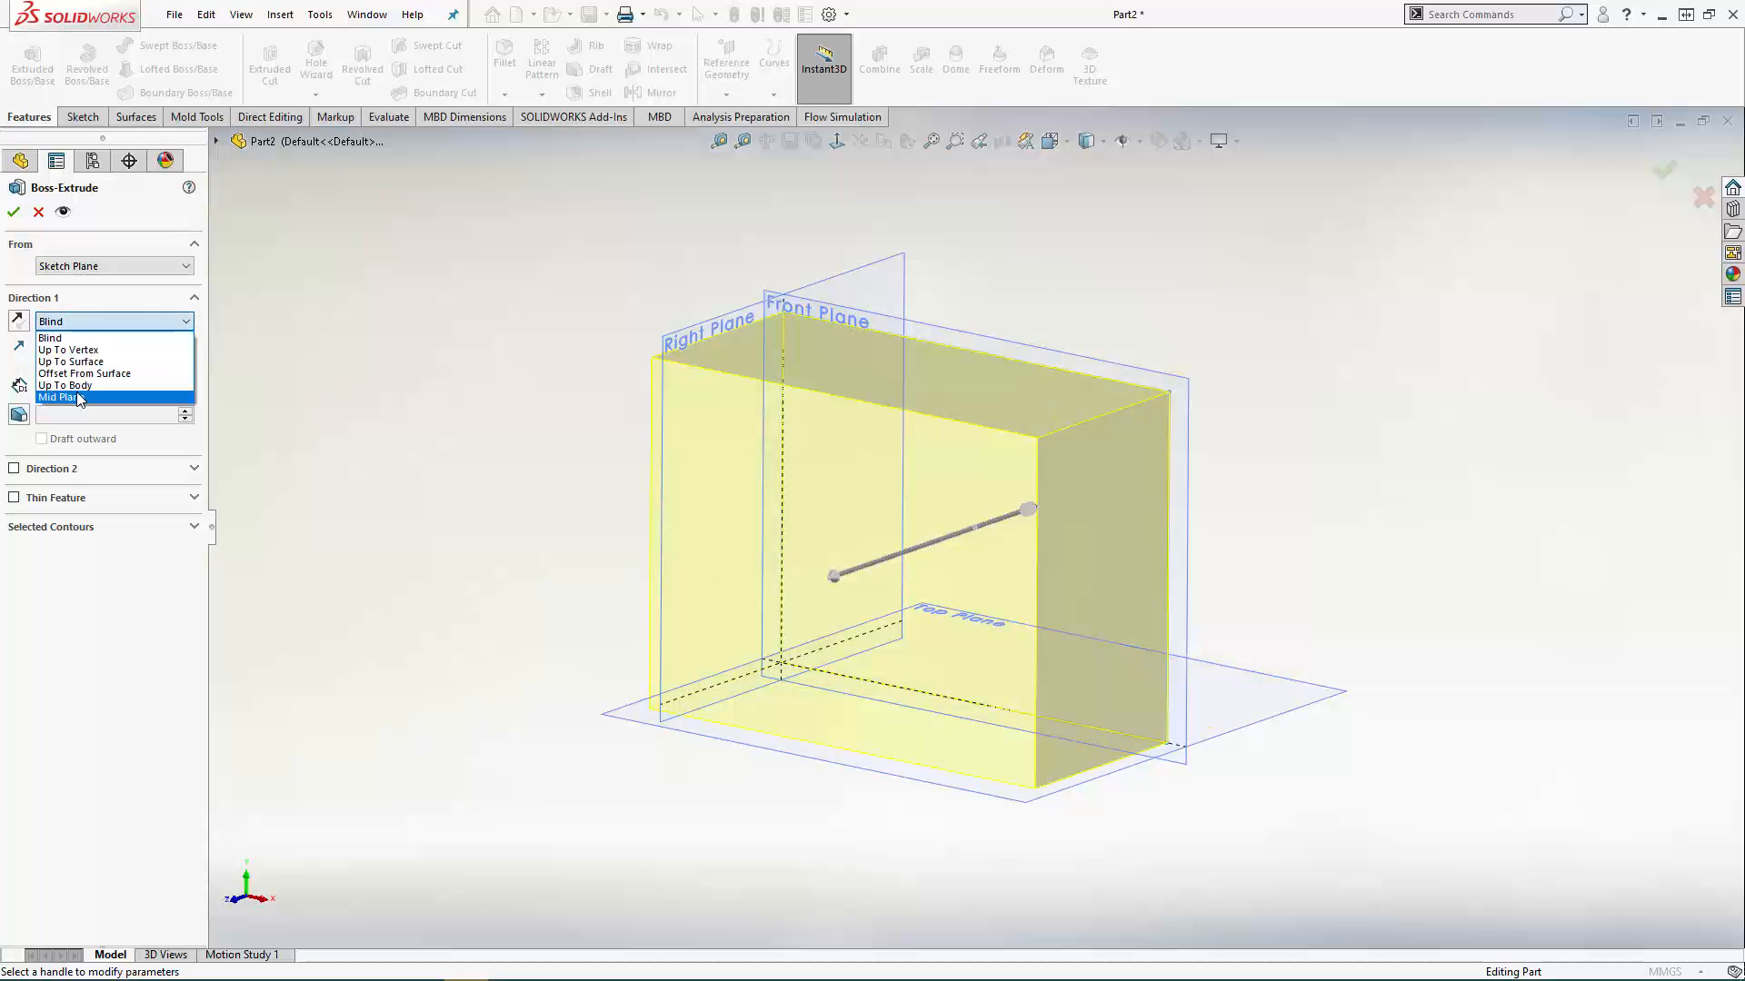
left_click(88, 396)
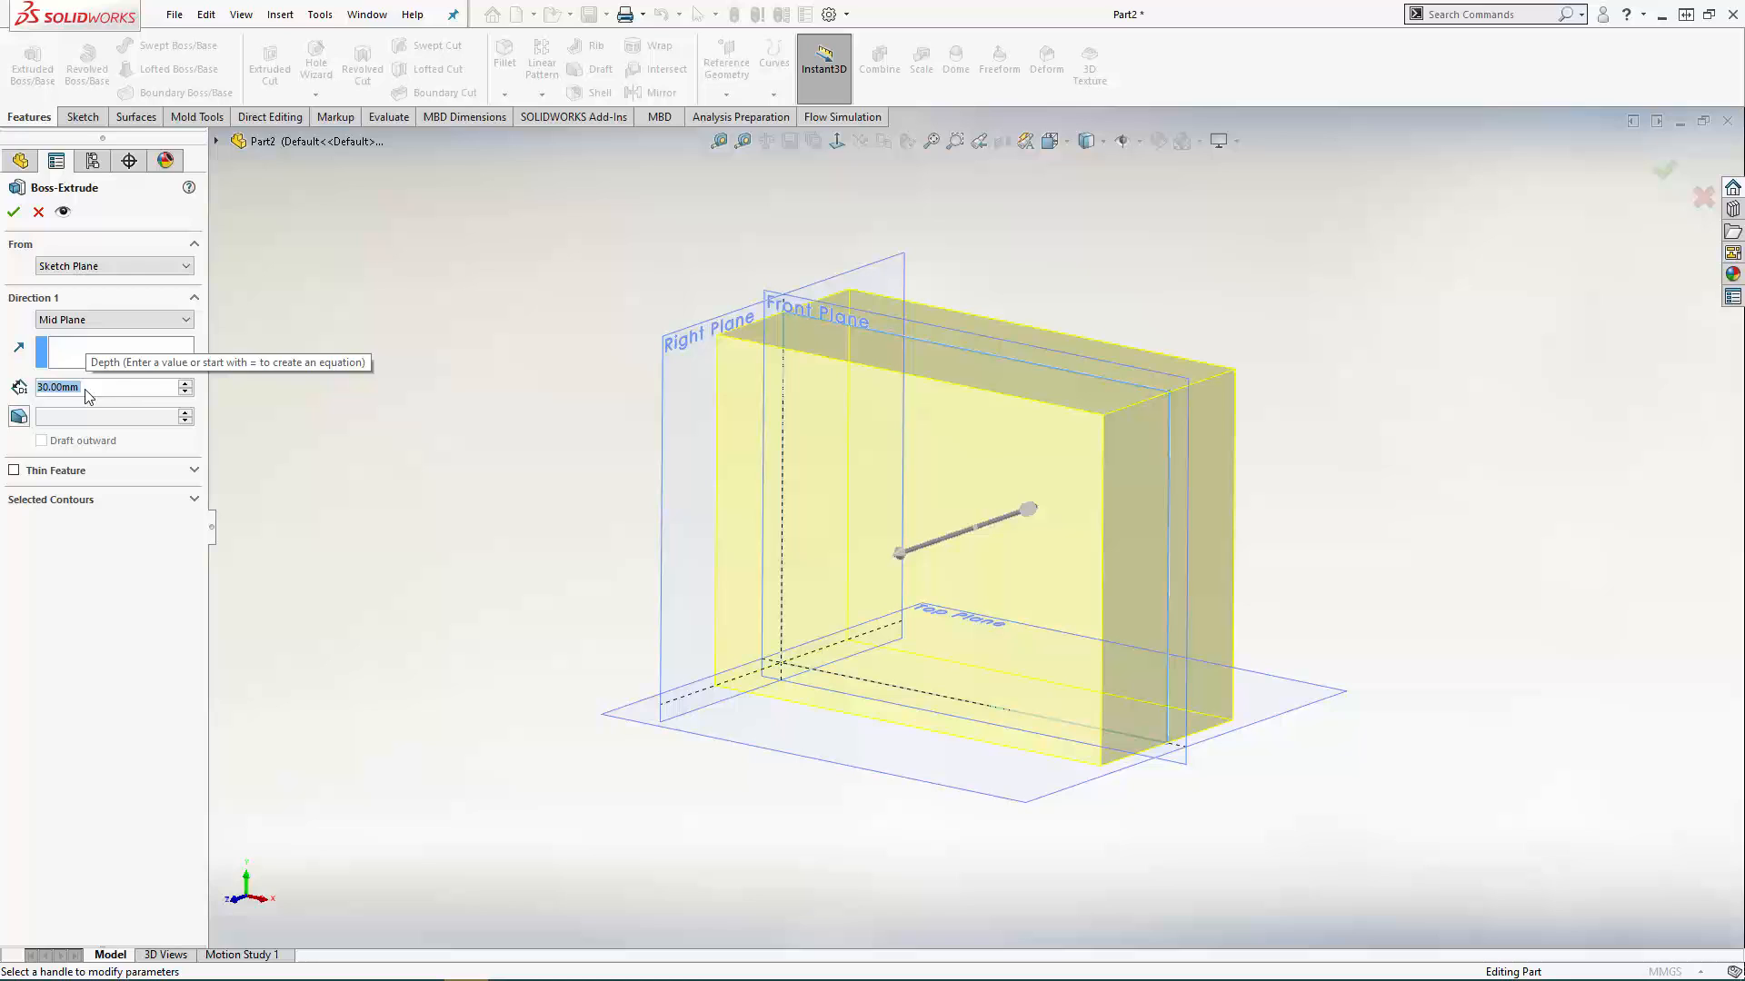
left_click(111, 321)
left_click(100, 336)
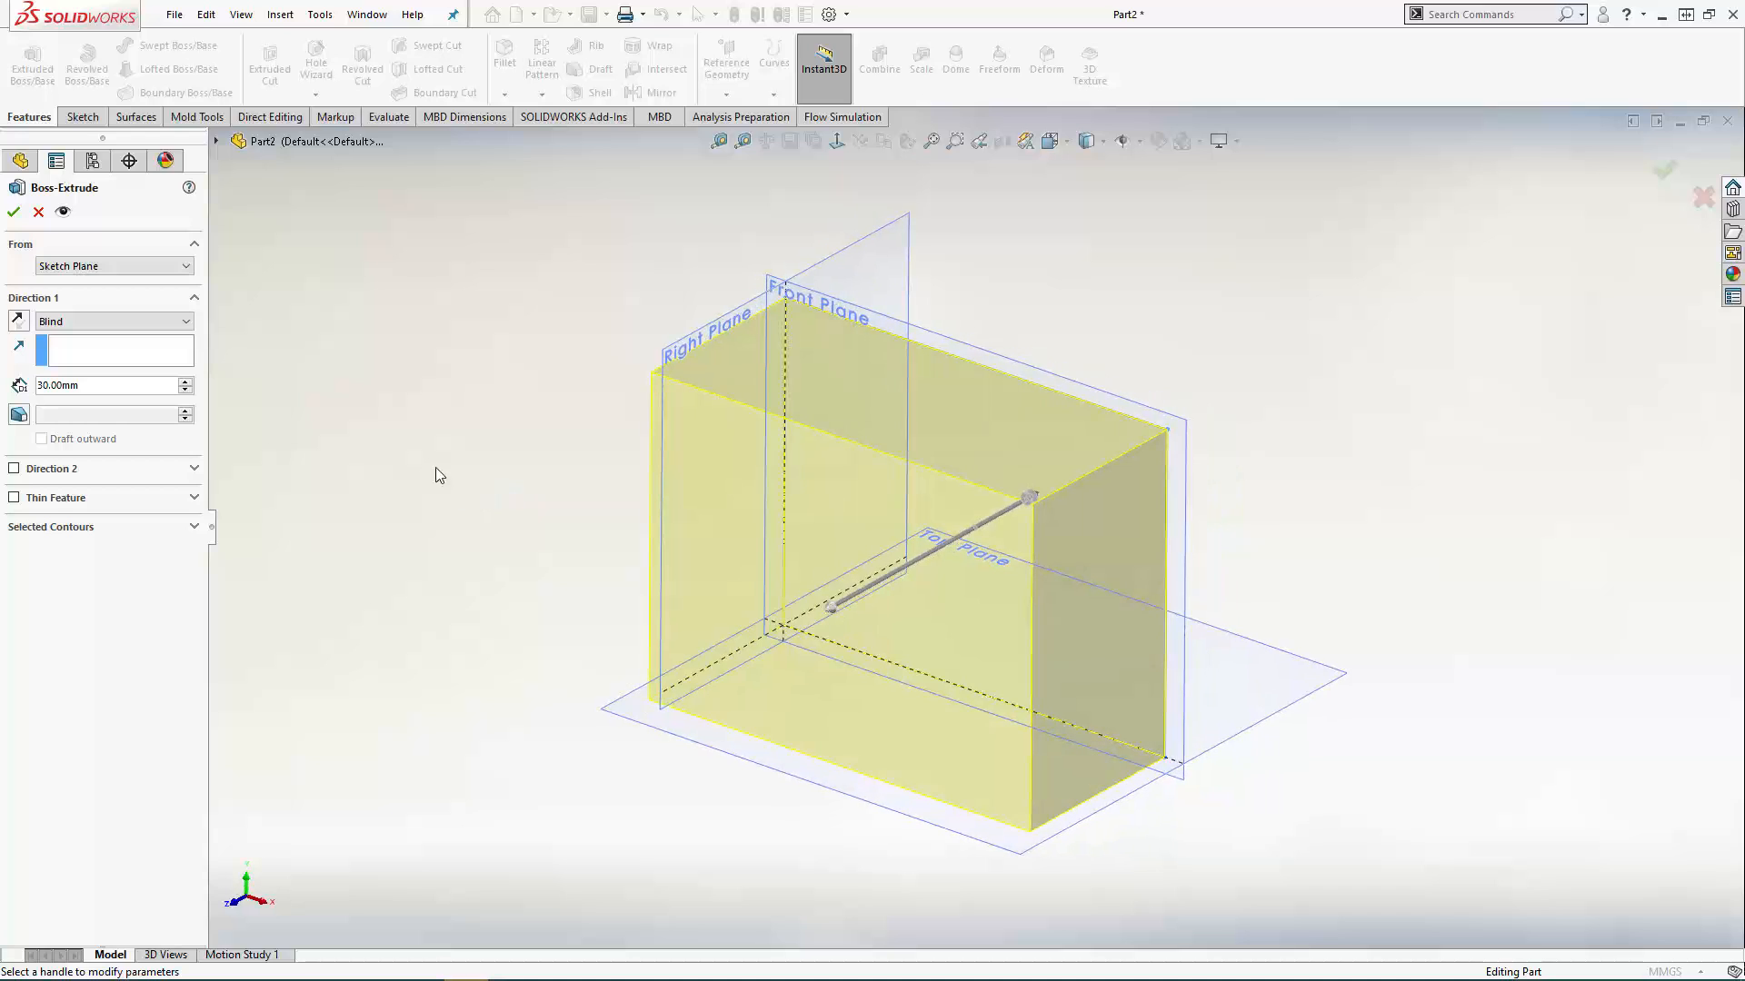
Step: Accept the 30 mm Blind extrusion of the rectangle and clear the selection
left_click(12, 213)
left_click(527, 371)
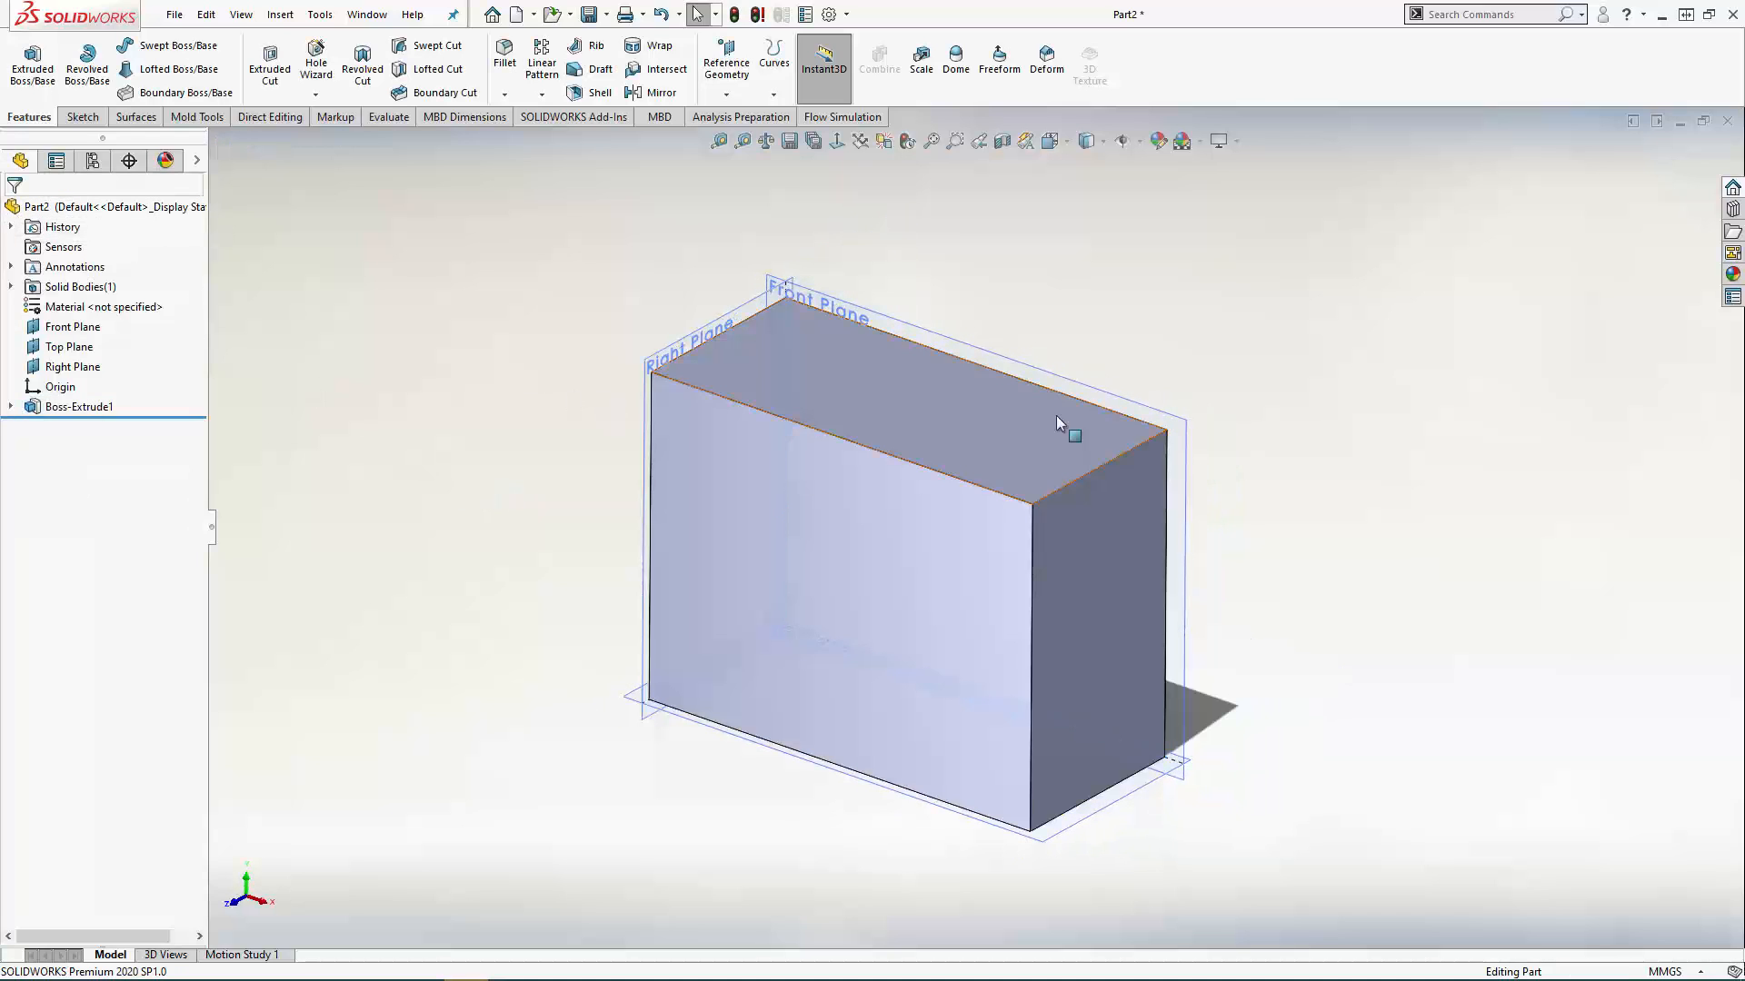
Step: Review the part's properties, configurations, dimension data and appearances, and examine the extrusion's underlying sketch and parent references
left_click(56, 161)
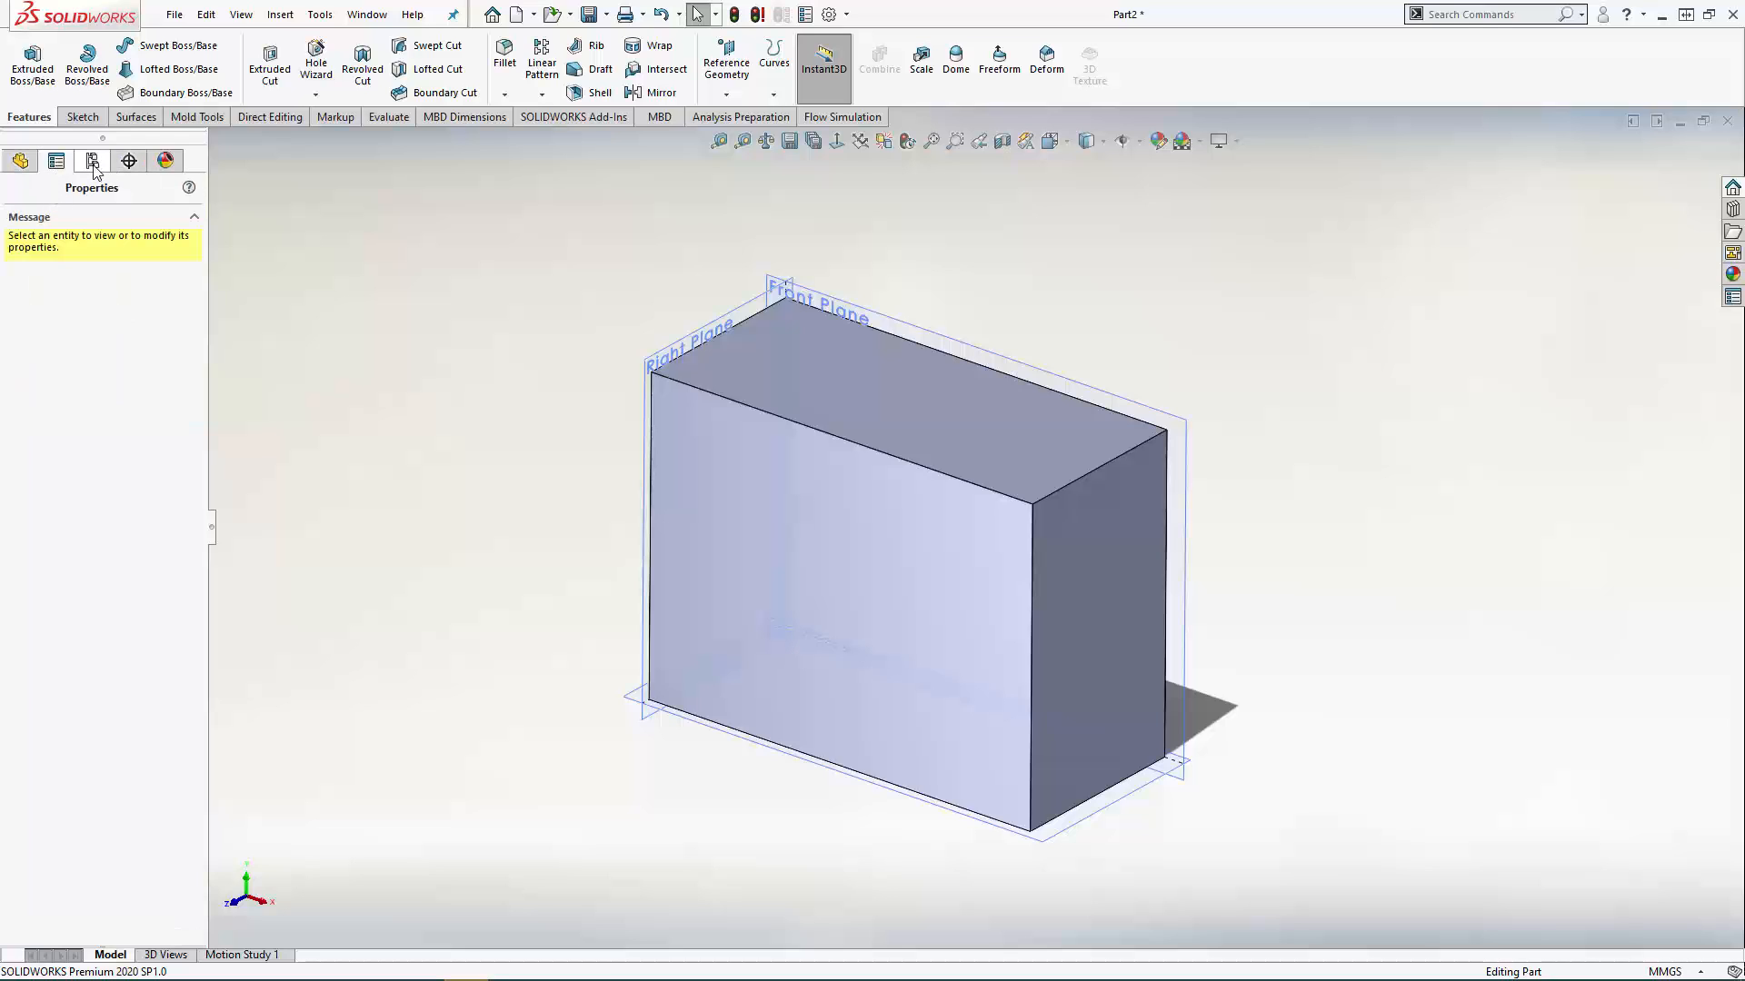
left_click(92, 162)
left_click(129, 161)
left_click(163, 160)
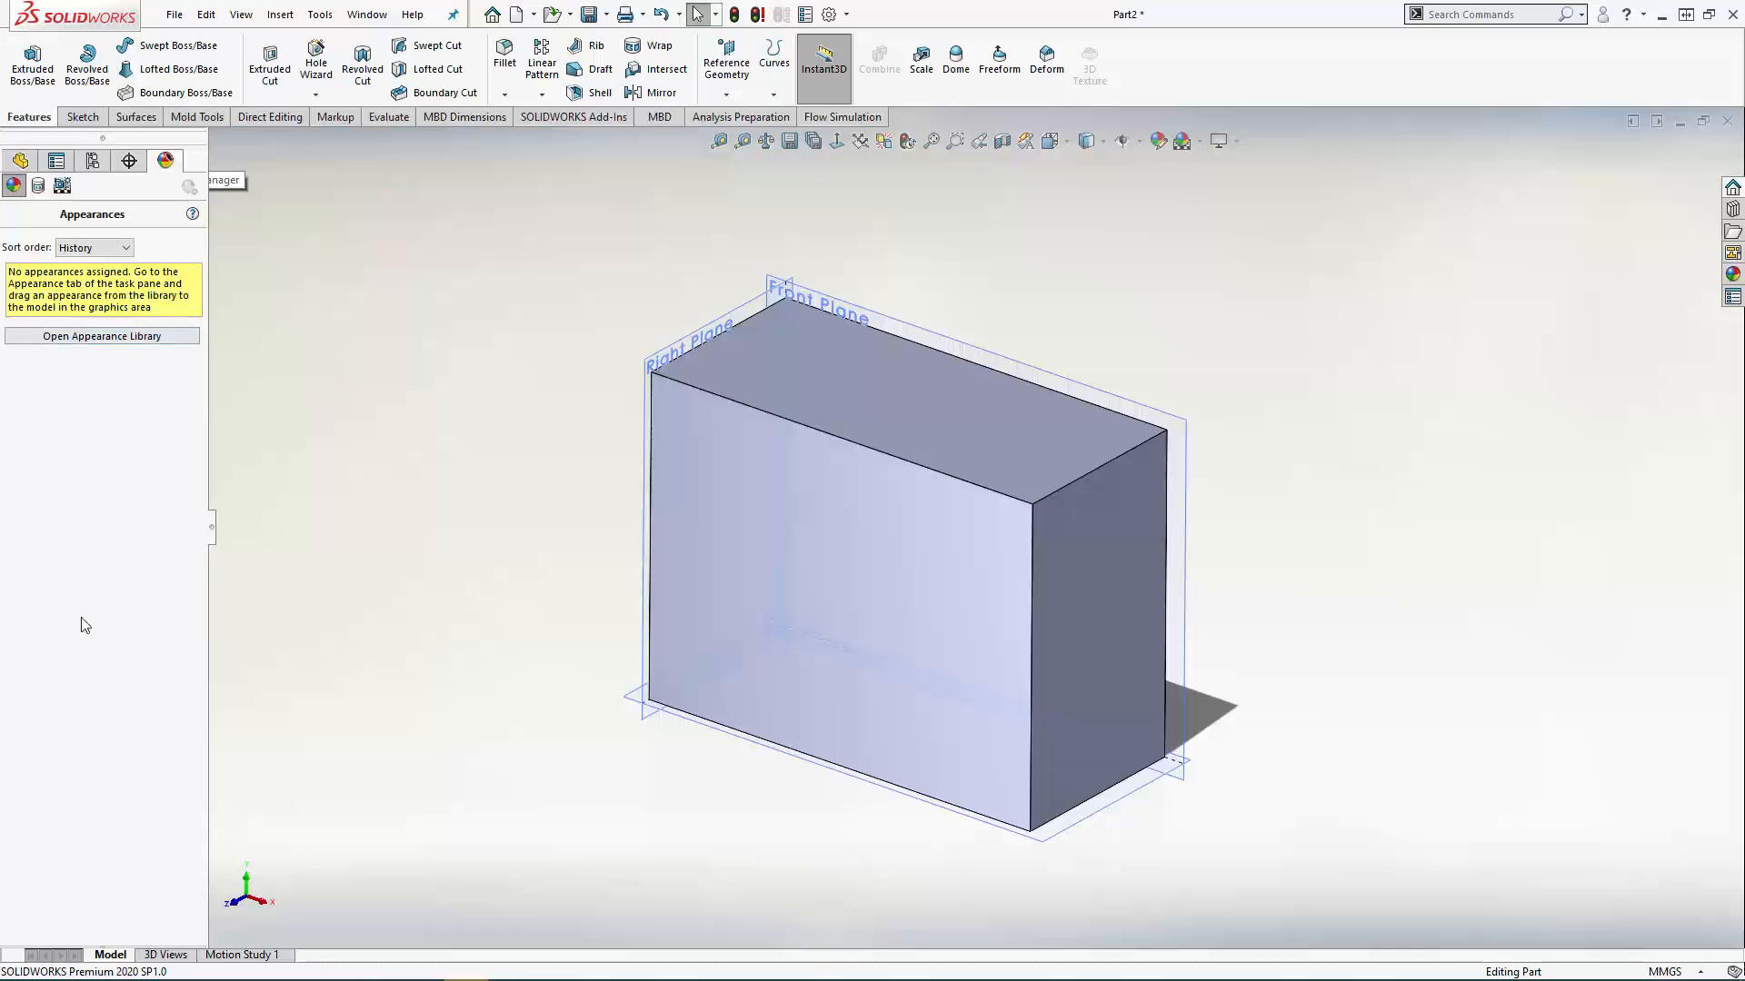
left_click(22, 162)
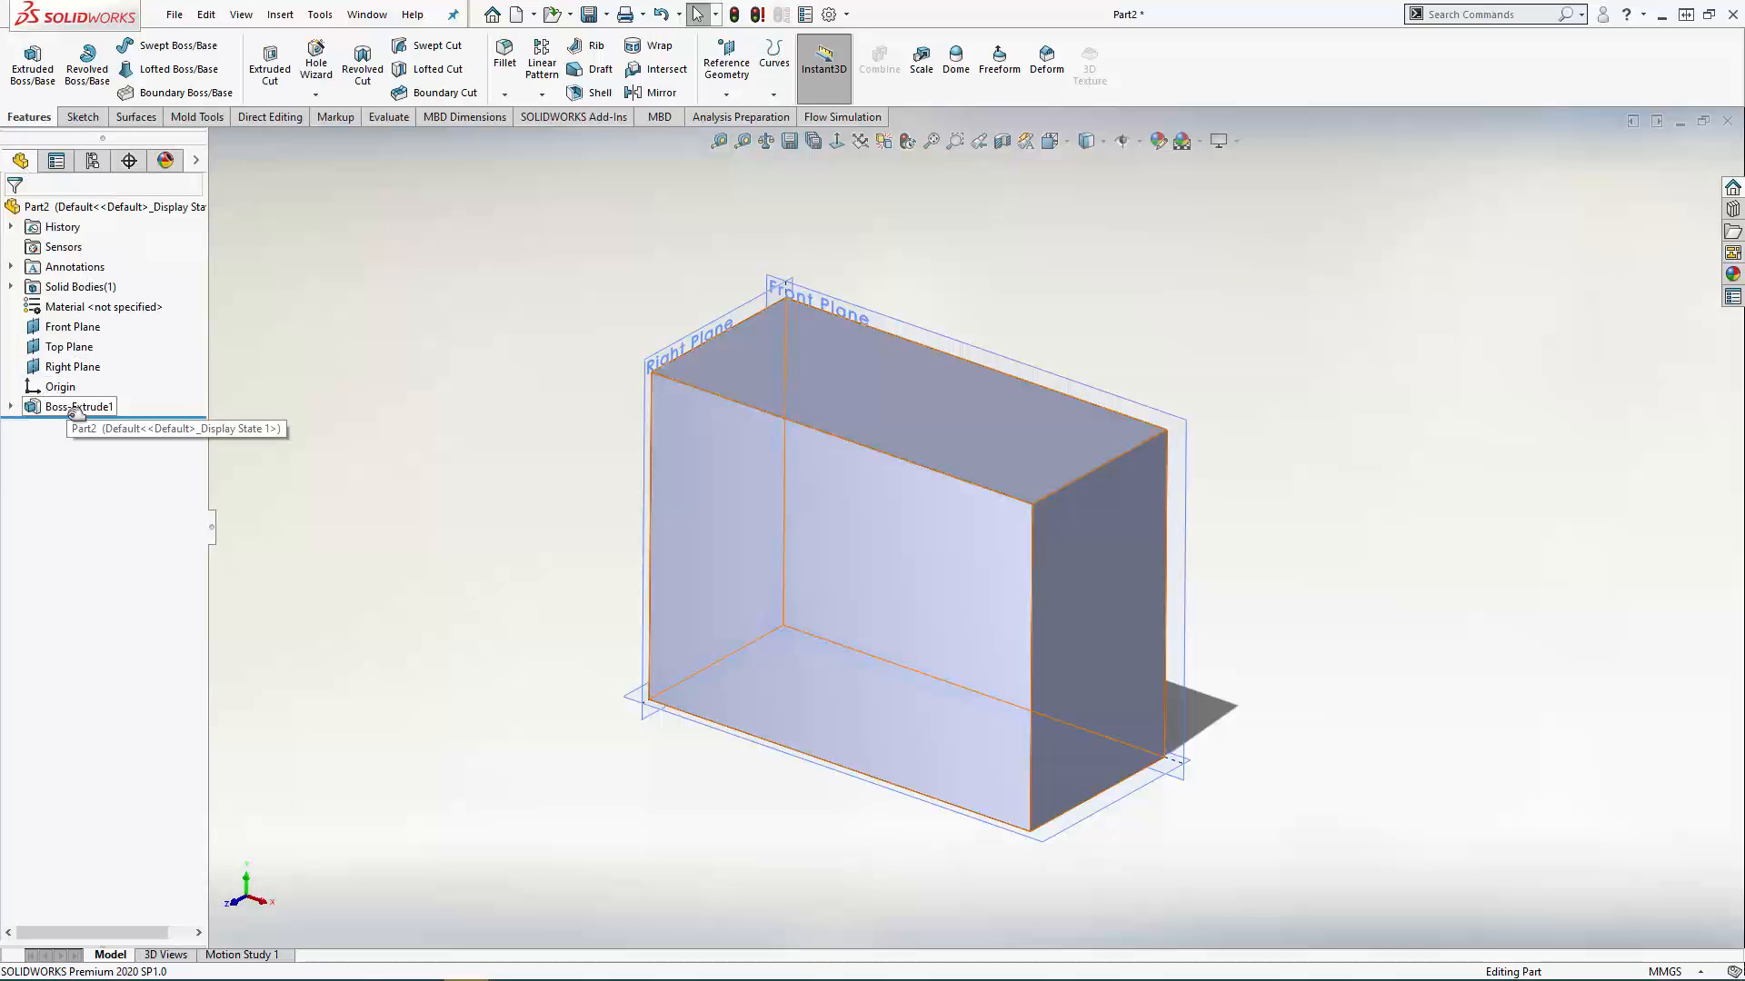
left_click(11, 407)
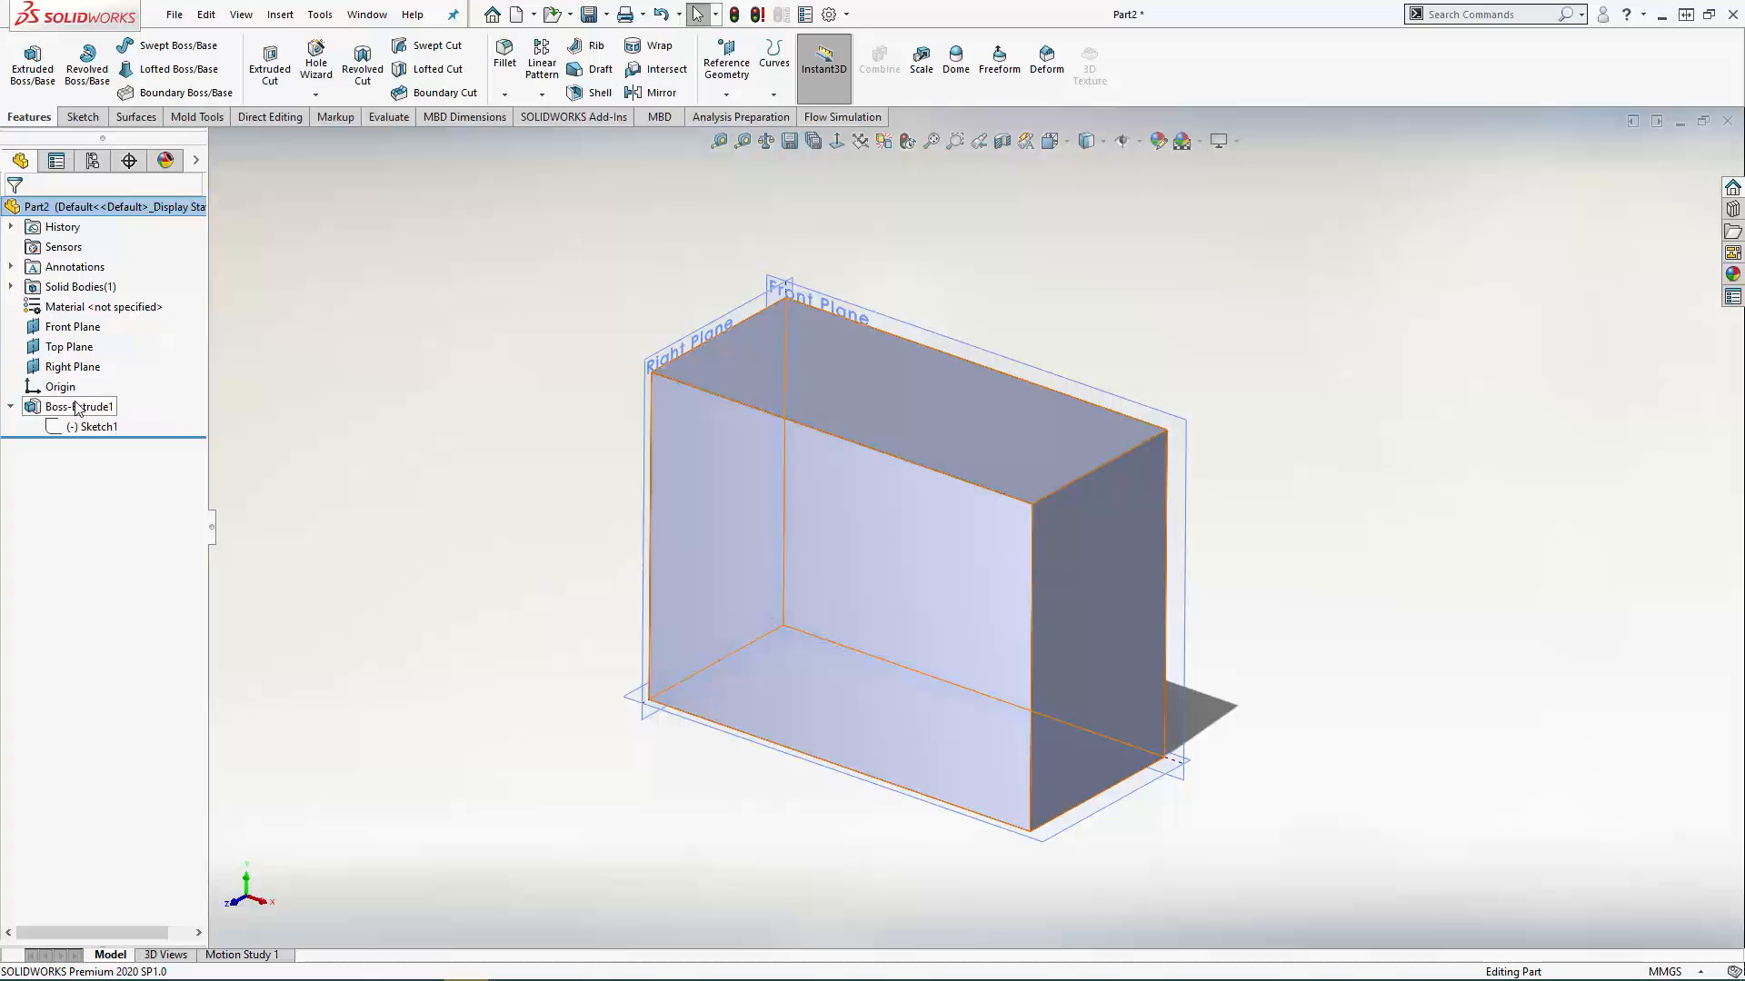
mouse_move(98, 415)
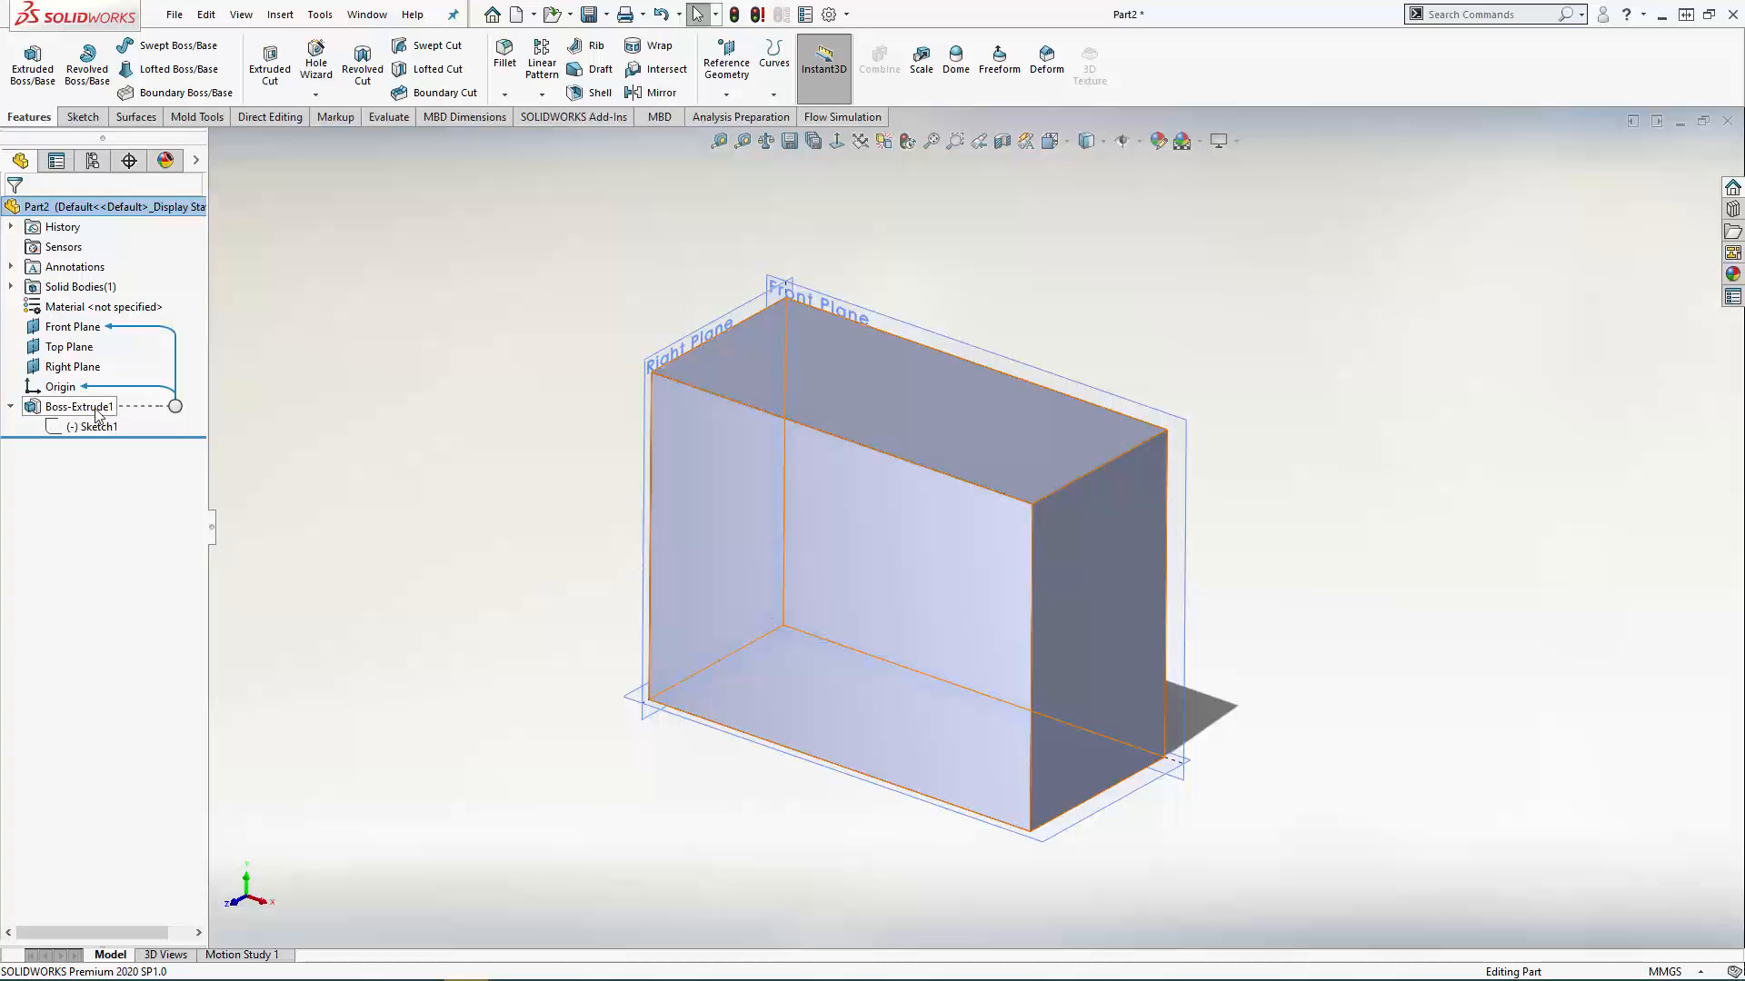
left_click(10, 406)
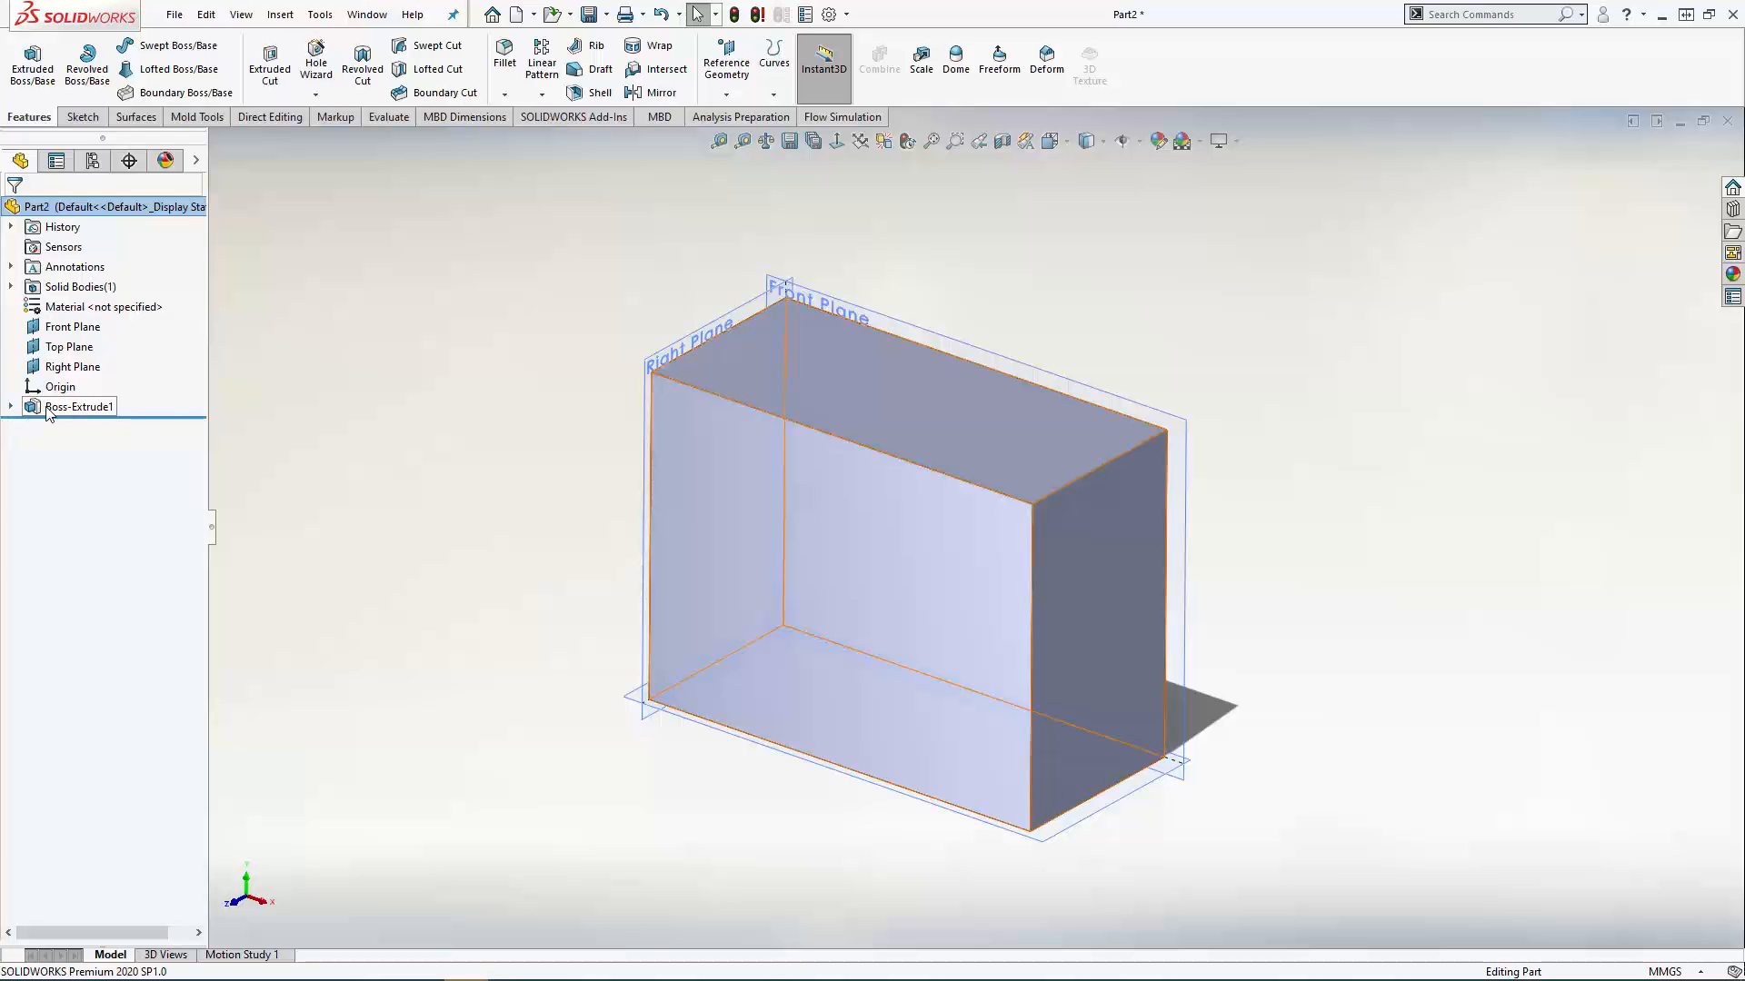
mouse_move(49, 414)
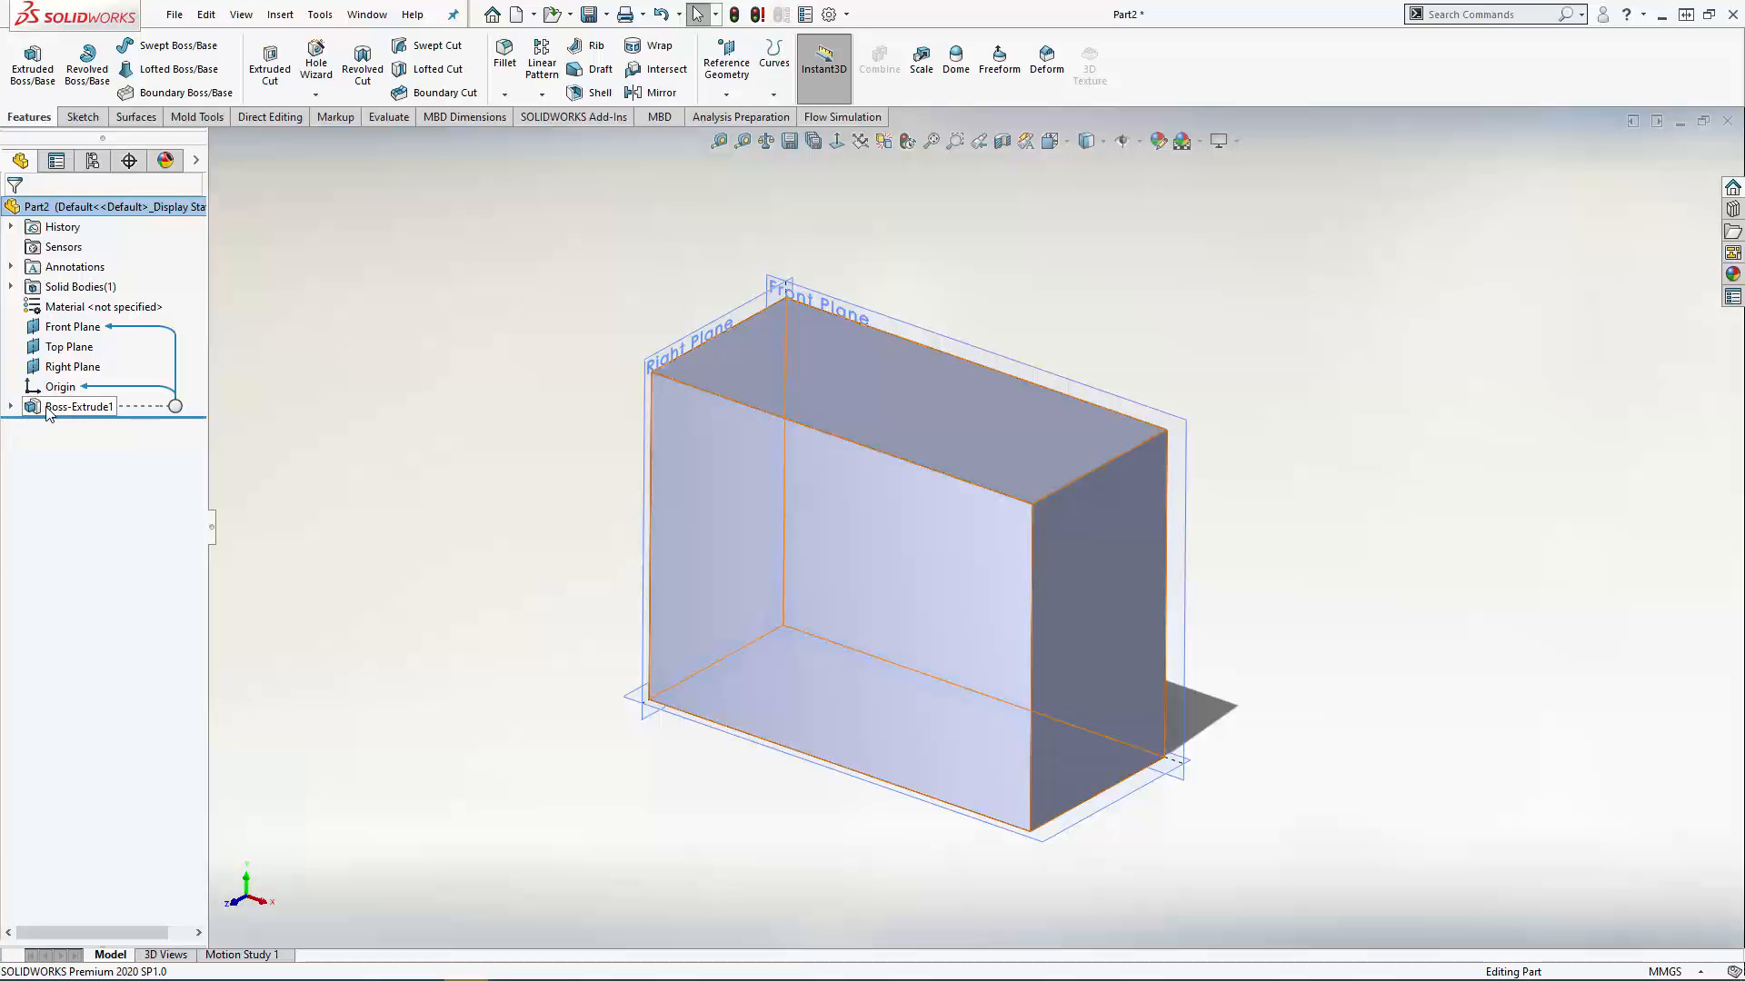